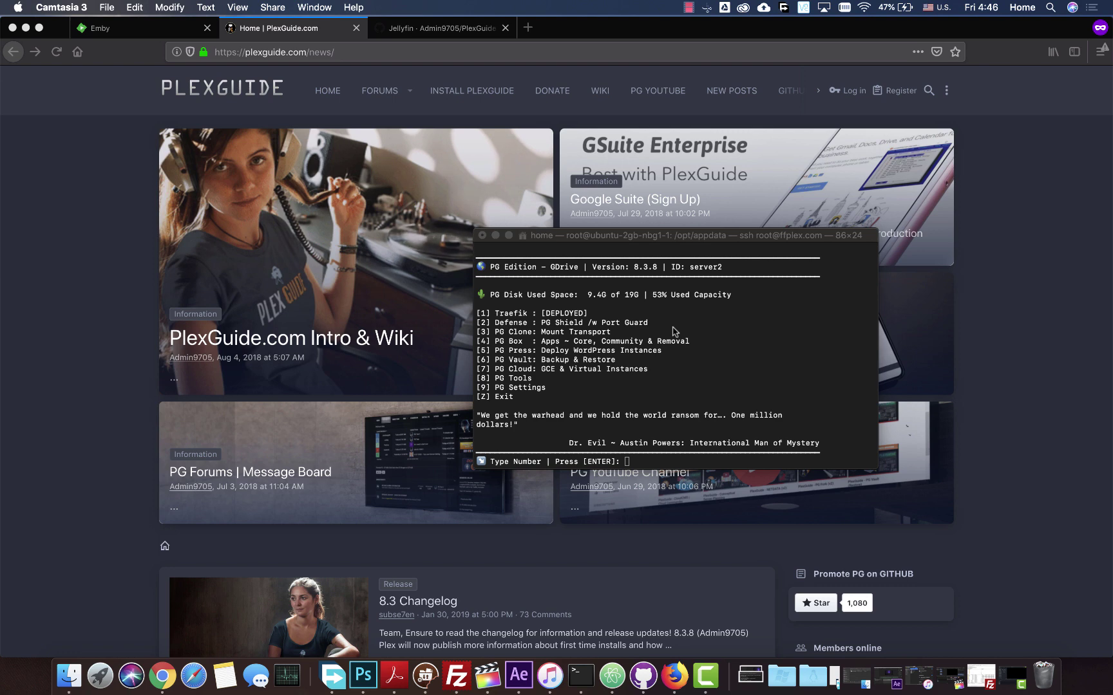
# Skim the GitHub PlexGuide Jellyfin wiki guide, then go back to the PlexGuide.com home page
pyautogui.click(450, 30)
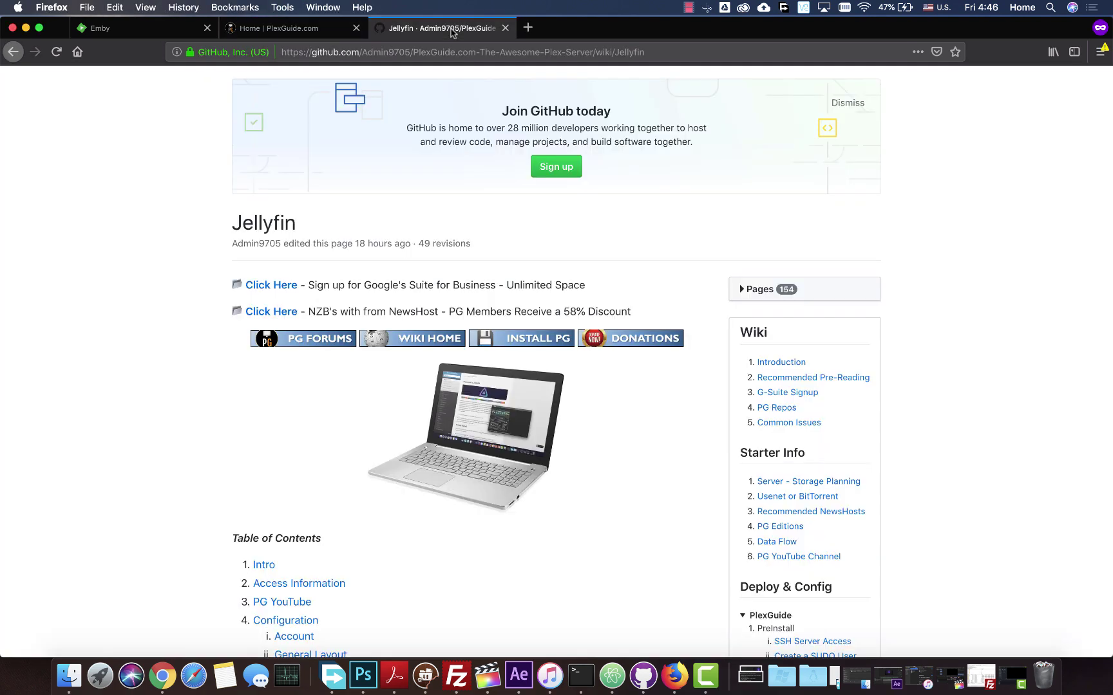
pyautogui.scroll(-20, 461, 289)
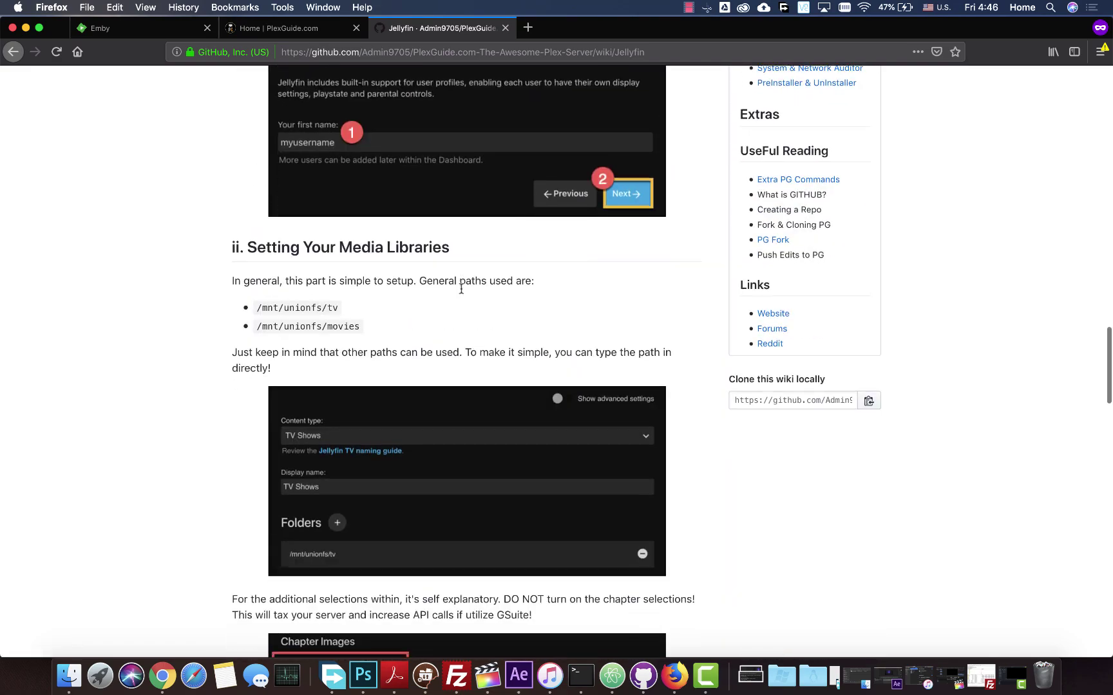
pyautogui.scroll(20, 461, 288)
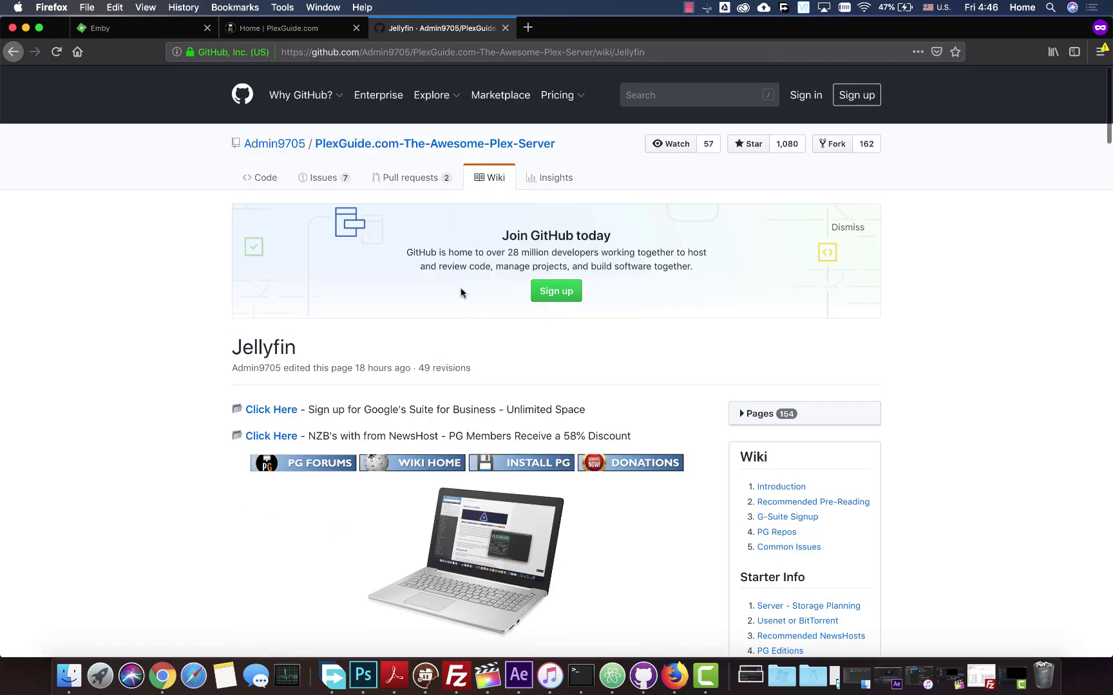
pyautogui.scroll(-6, 461, 291)
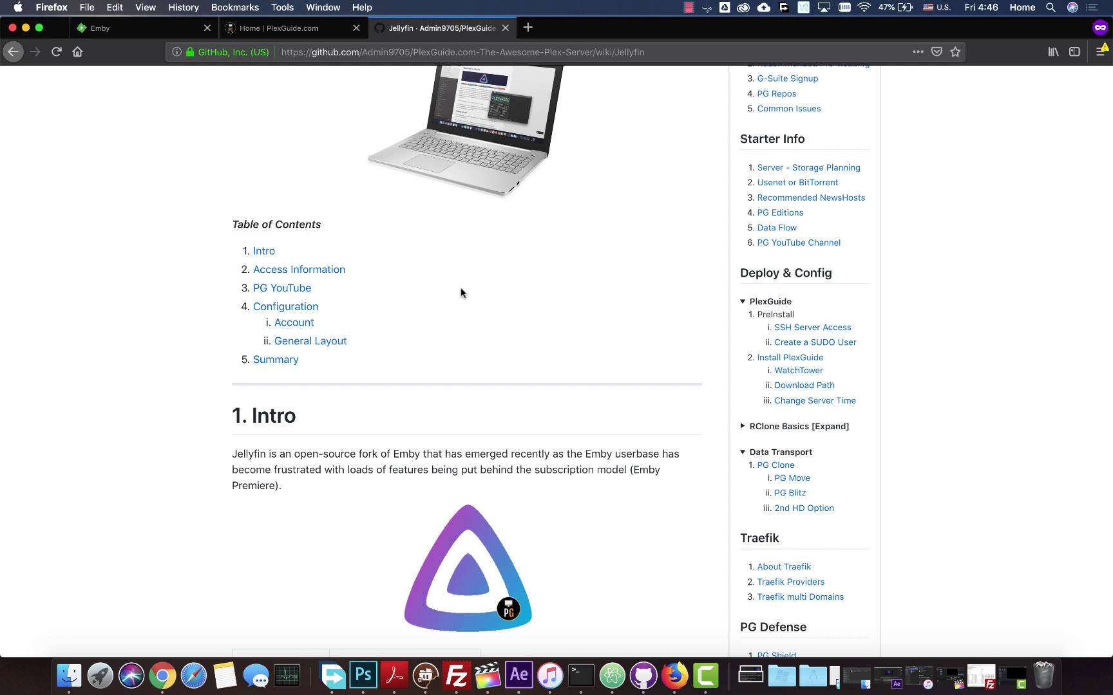
pyautogui.scroll(3, 461, 292)
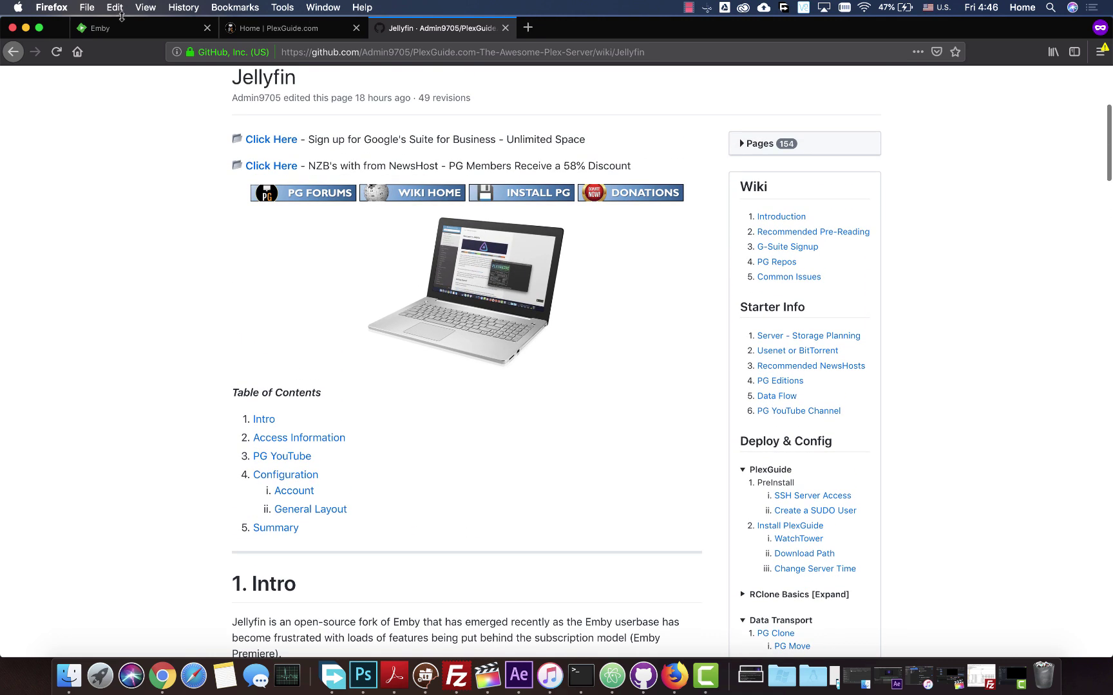
pyautogui.click(293, 29)
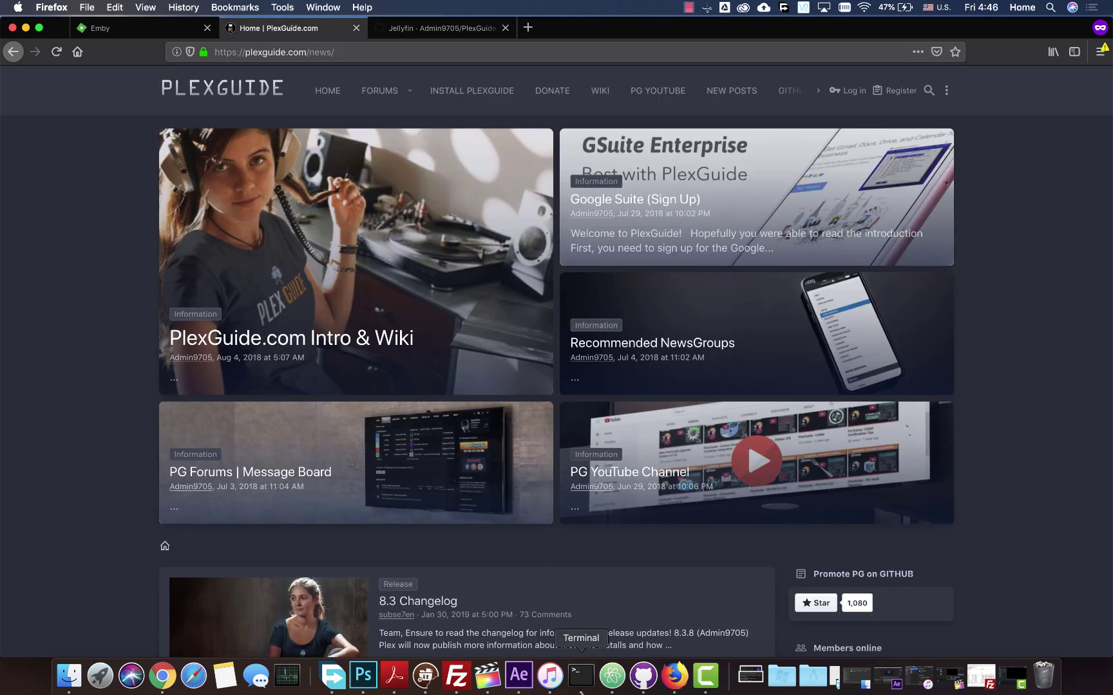
# In the PlexGuide session, go to PG Box (4), Core (1), then PlexGuide's Core Box (1)
pyautogui.click(580, 676)
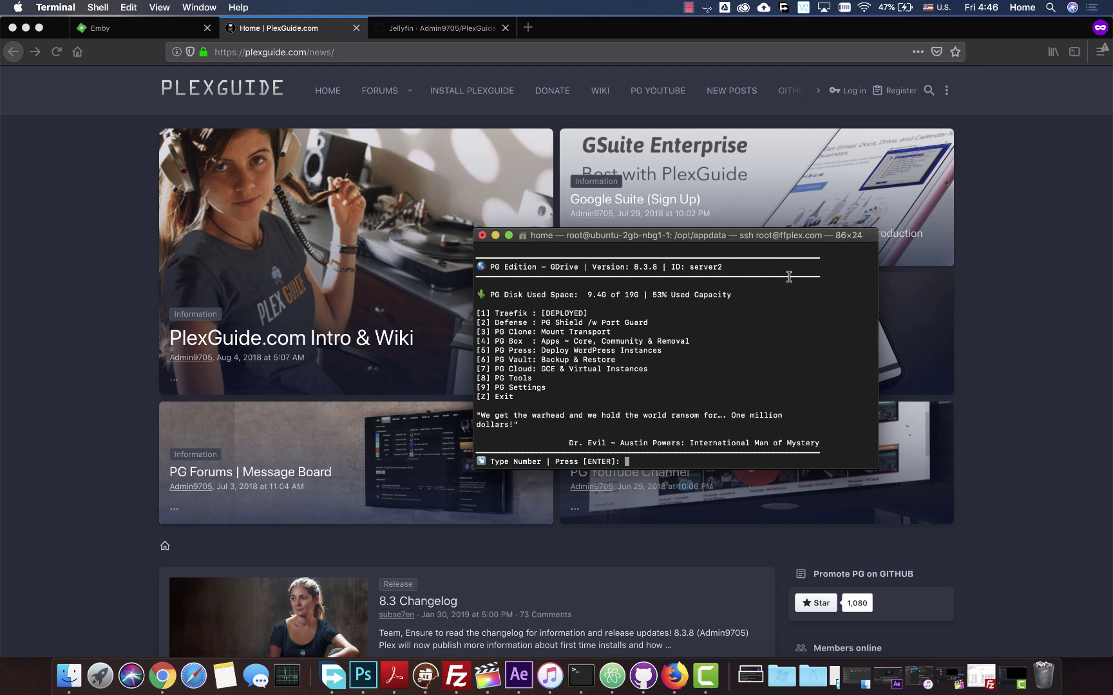
pyautogui.write('4')
pyautogui.press('Return')
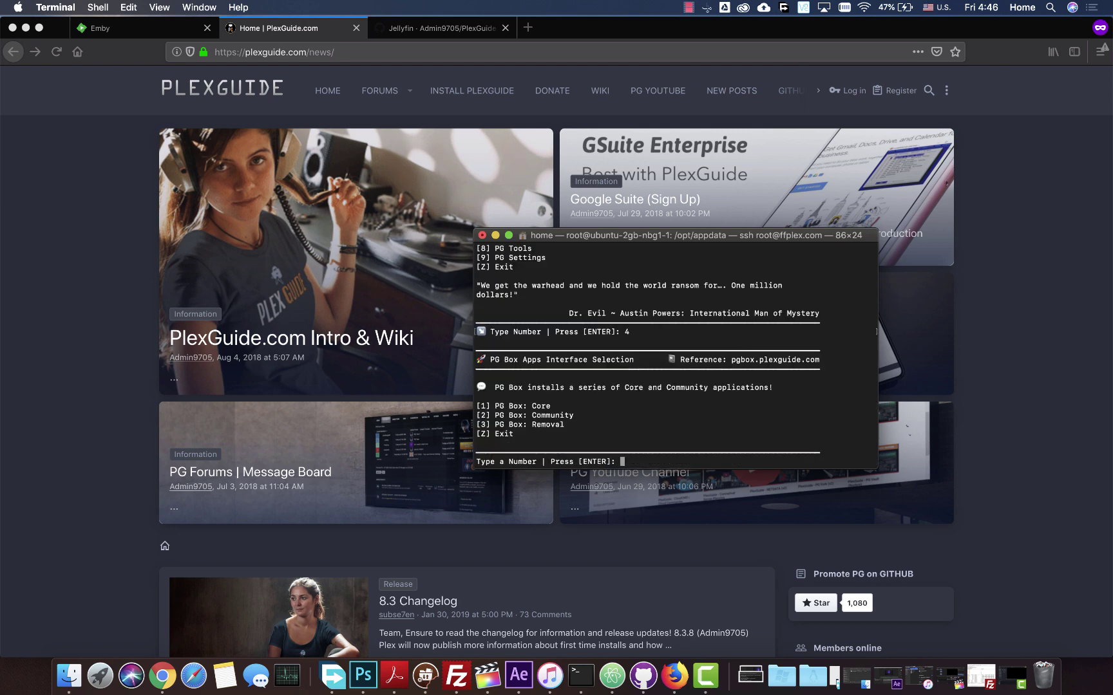
pyautogui.write('1')
pyautogui.press('Return')
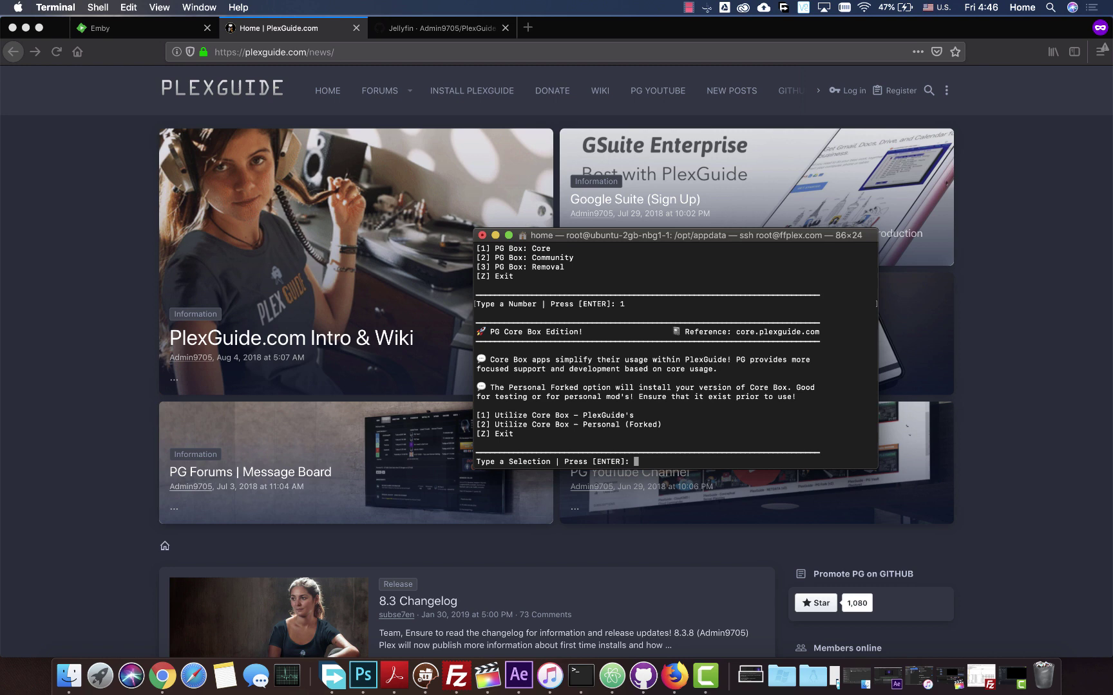
pyautogui.write('1')
pyautogui.press('Return')
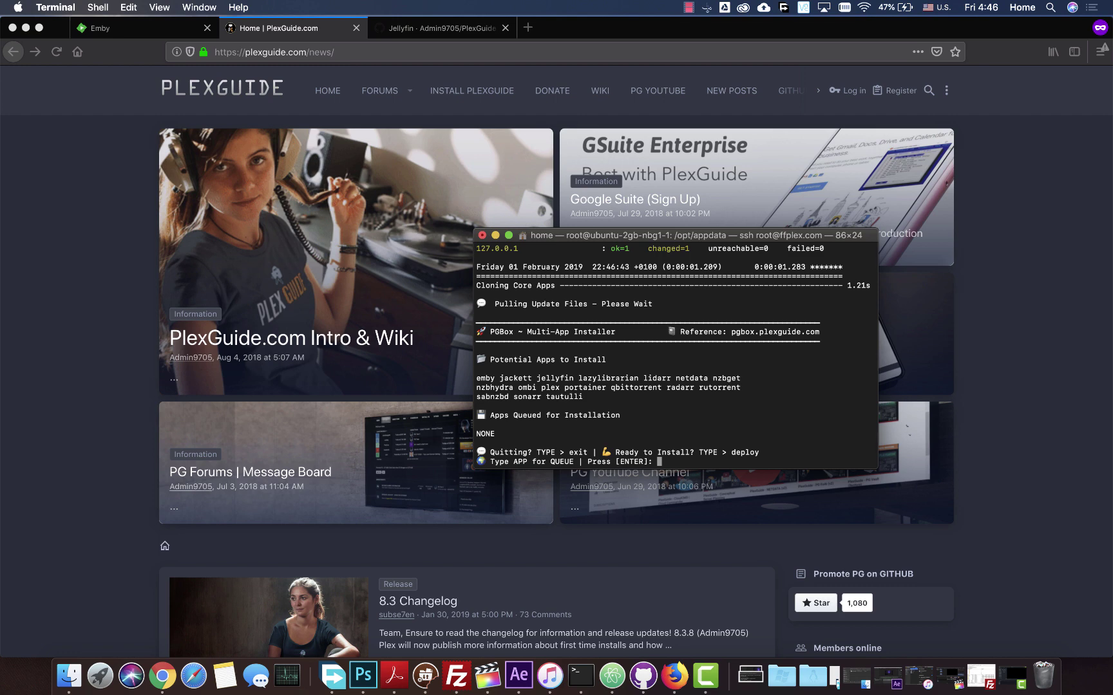
# Queue jellyfin for installation and start deploying it
pyautogui.write('jellyfin')
pyautogui.press('Return')
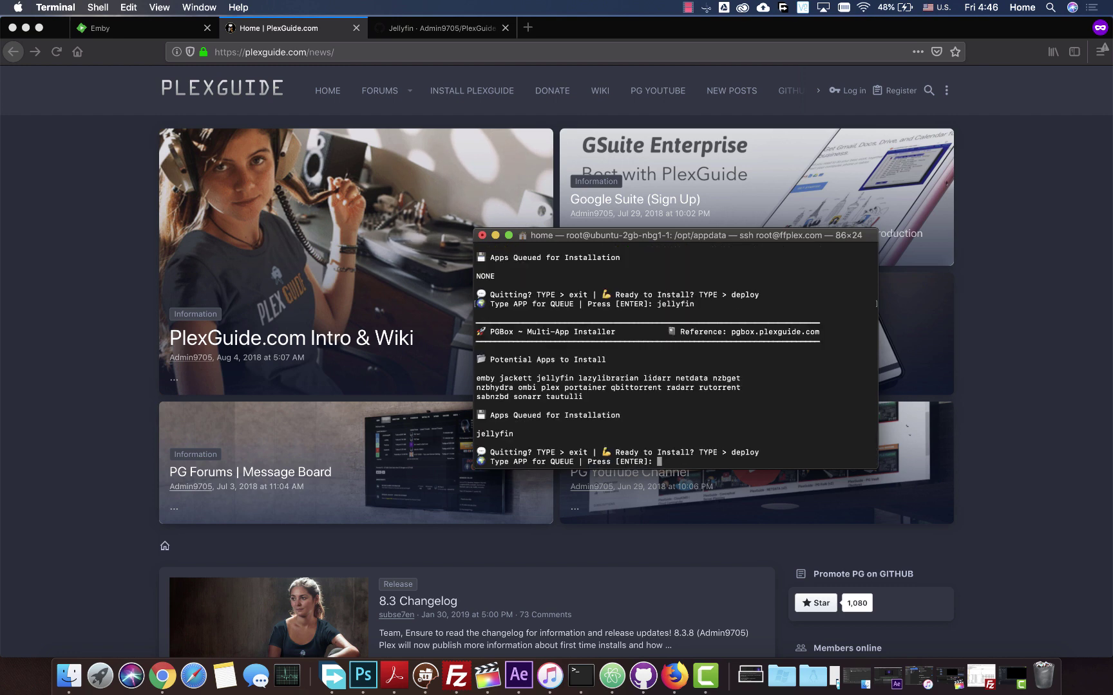
pyautogui.write('deploy')
pyautogui.press('Return')
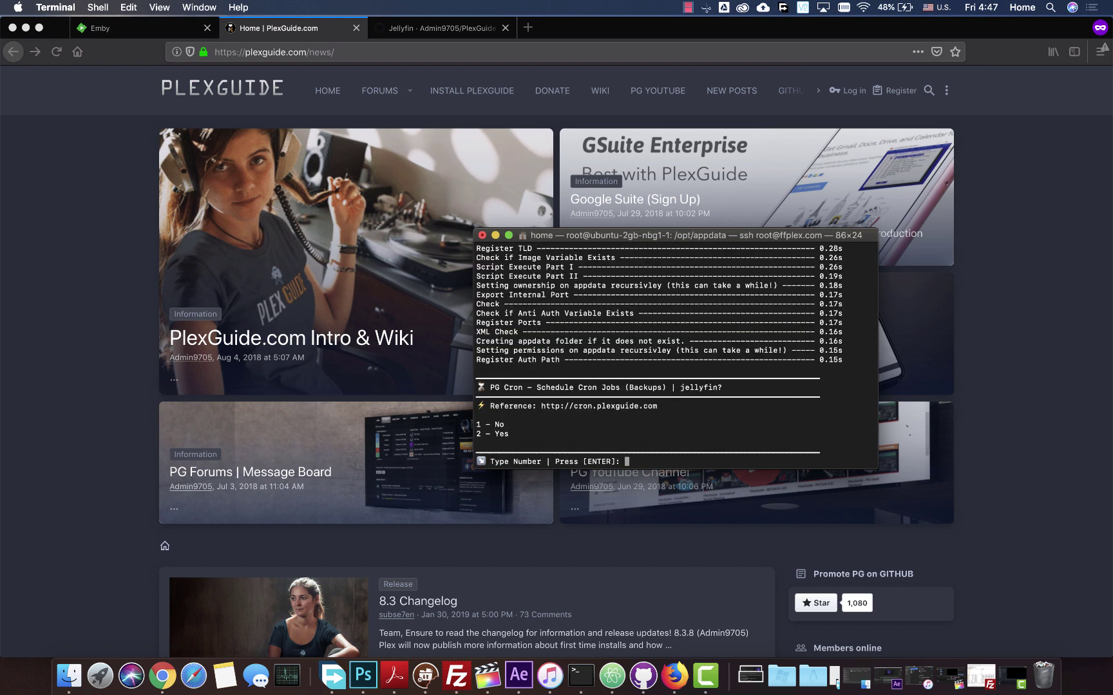
# Decline PG Cron backups for jellyfin (option 1) and return to the PlexGuide main menu
pyautogui.write('1')
pyautogui.press('Return')
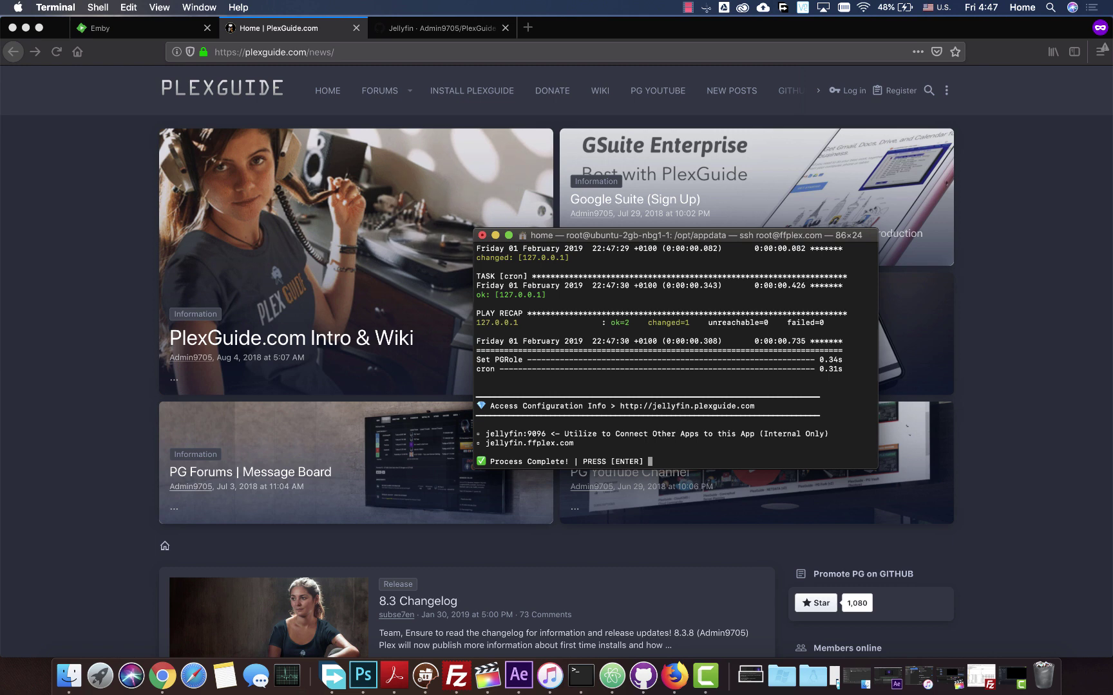
pyautogui.press('Return')
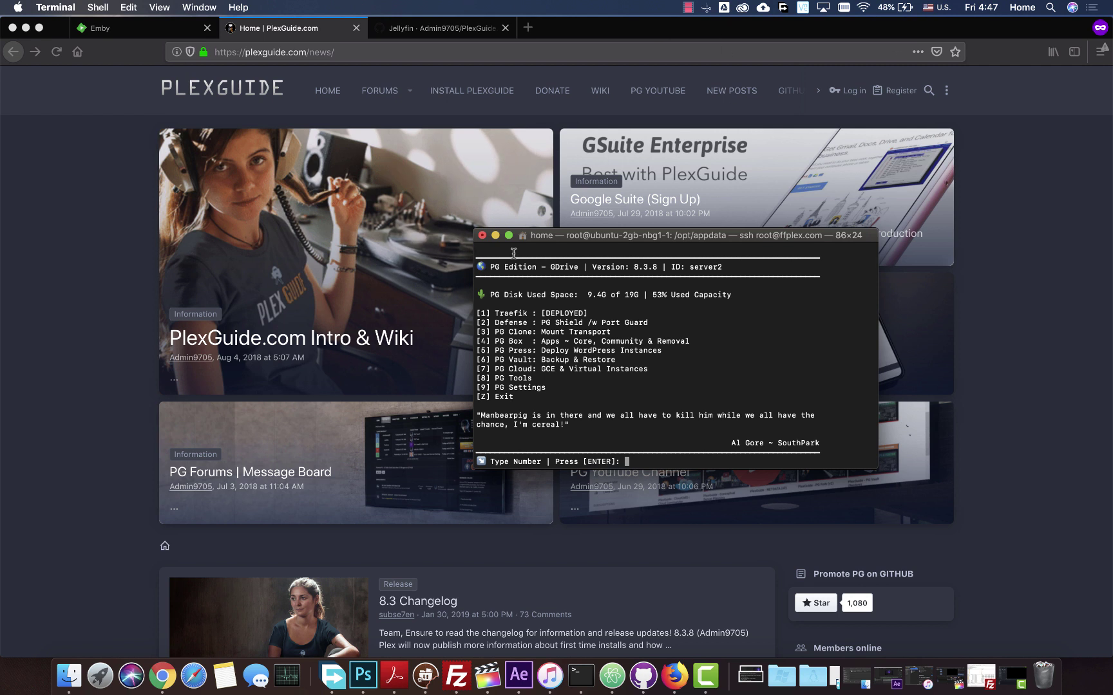
# Load jellyfin.ffplex.com, keep English, decline notifications, and set first name MyJellyfinUser
pyautogui.click(174, 35)
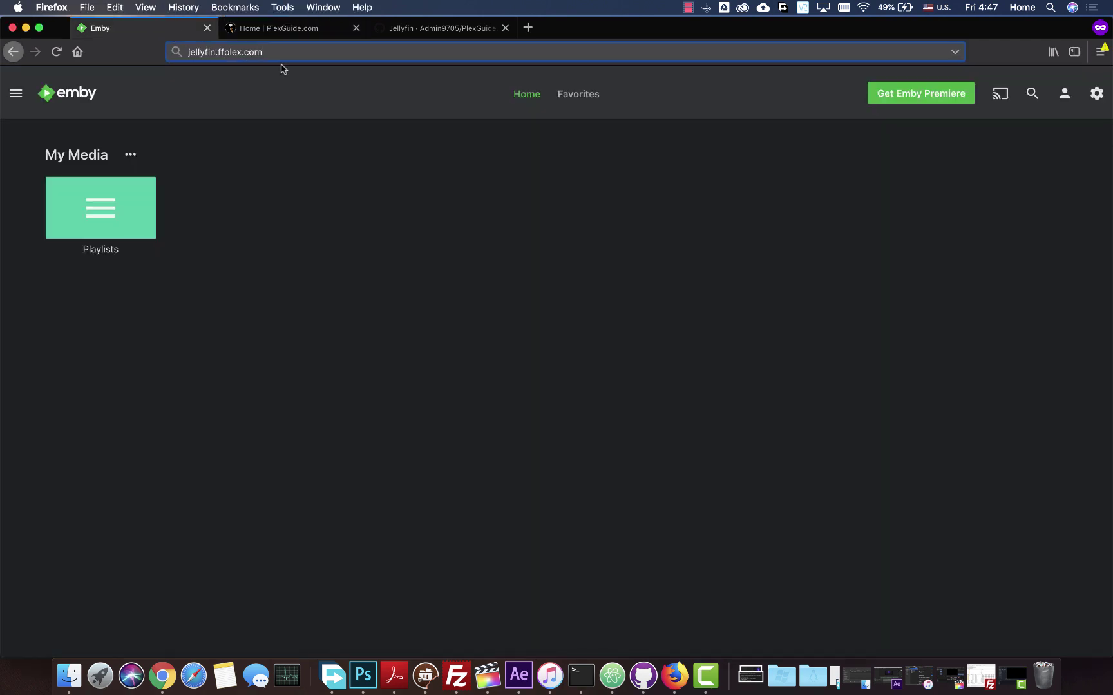
pyautogui.press('Return')
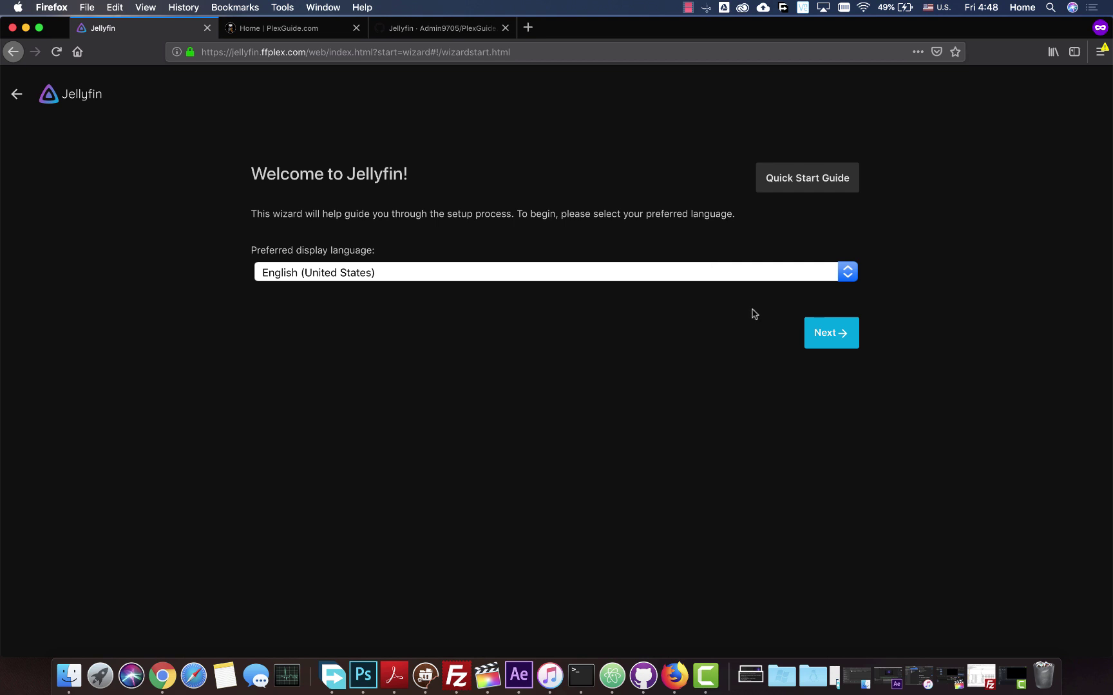
pyautogui.click(823, 336)
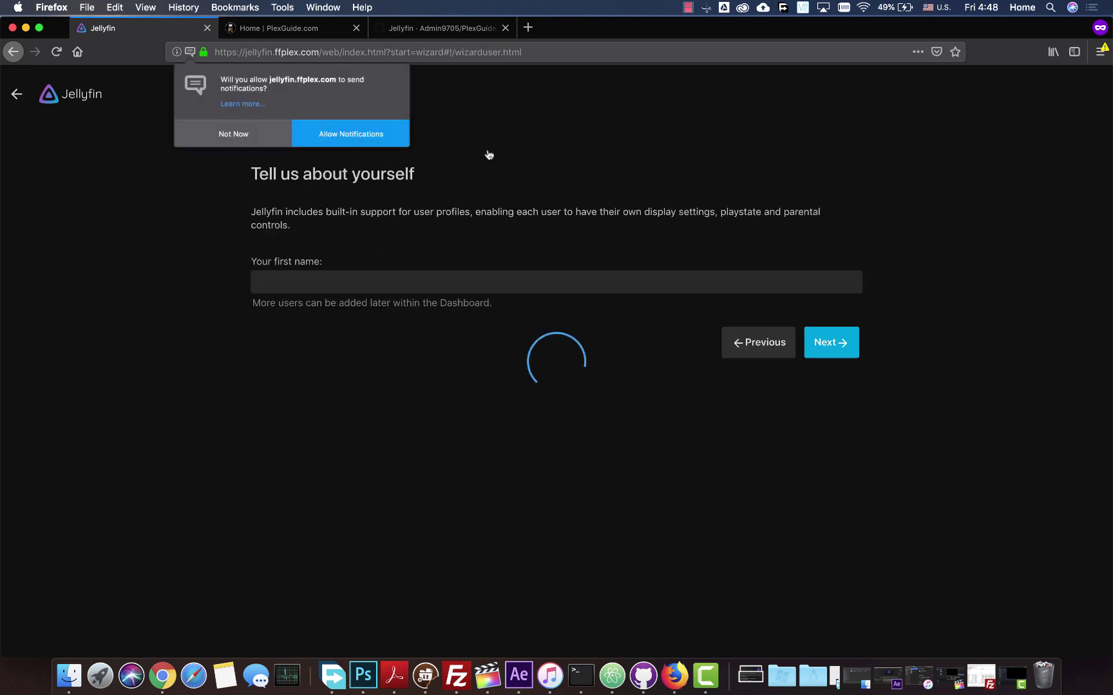
pyautogui.click(242, 137)
pyautogui.click(374, 282)
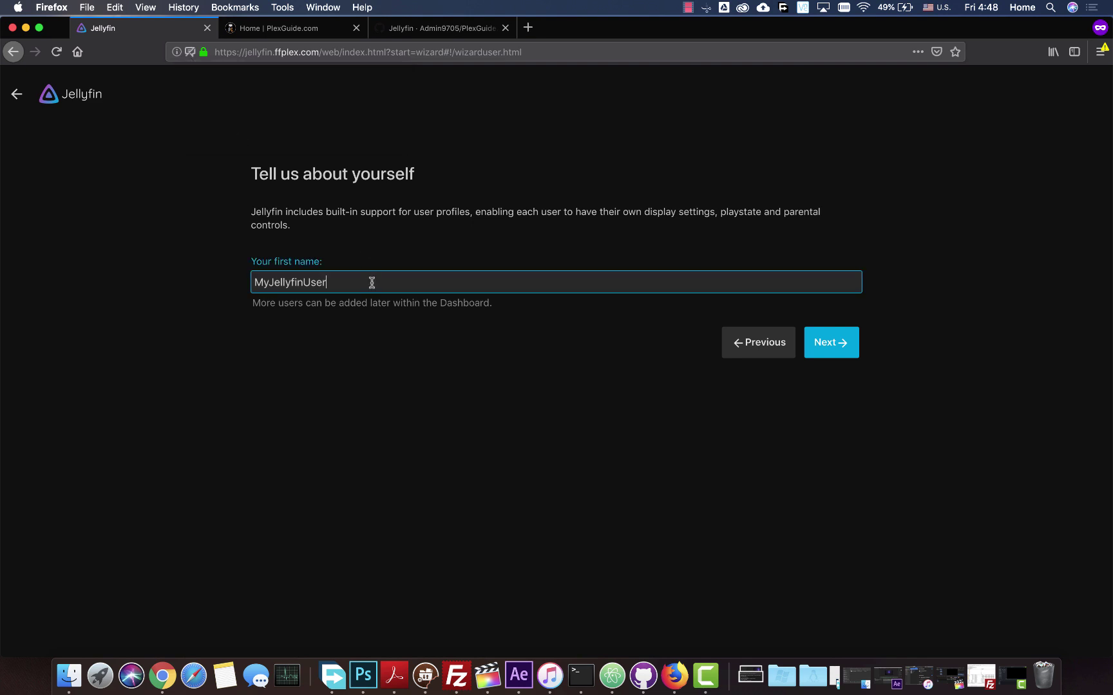
pyautogui.click(831, 347)
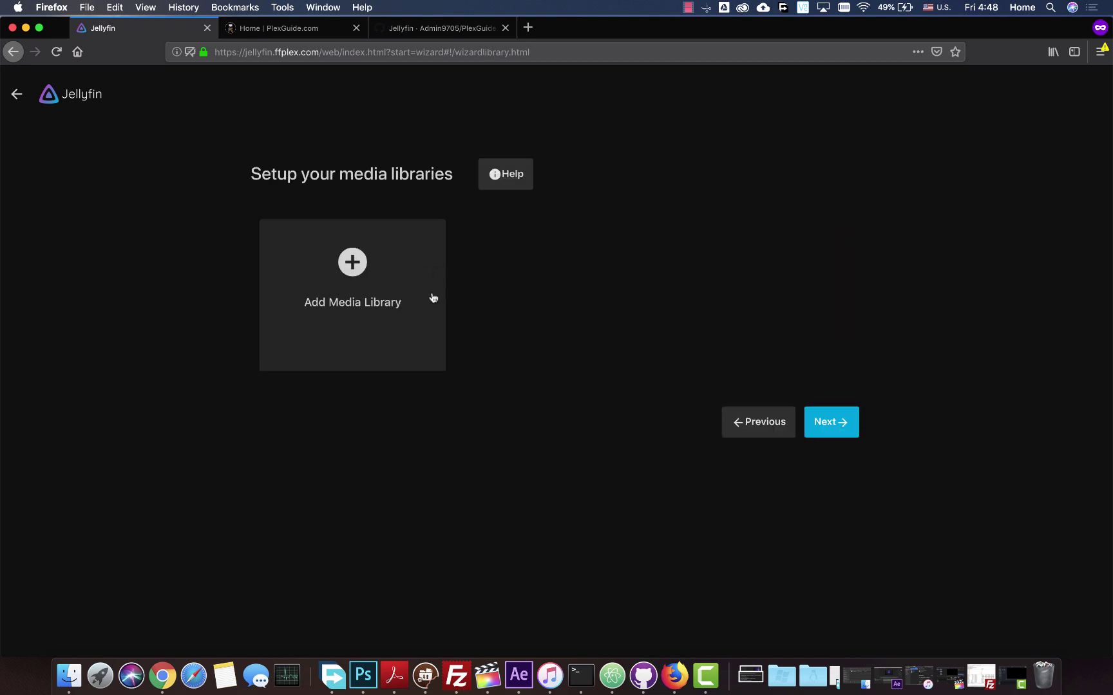
# Add a media library with content type TV Shows, display name auto-filled as TV Shows
pyautogui.click(352, 279)
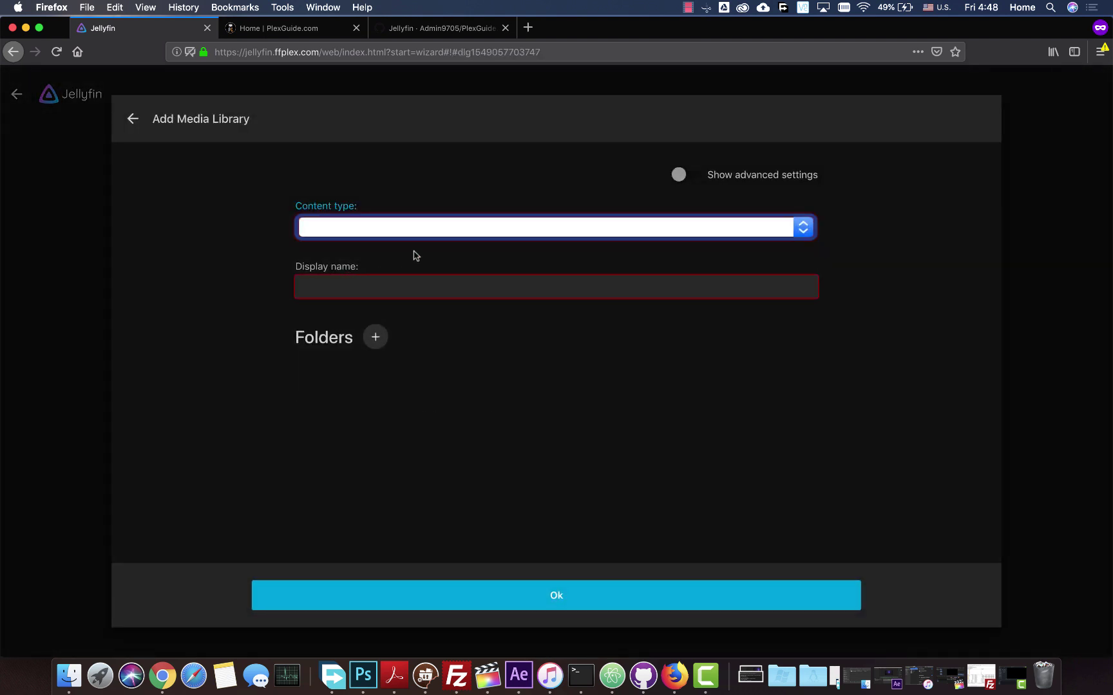
pyautogui.click(415, 226)
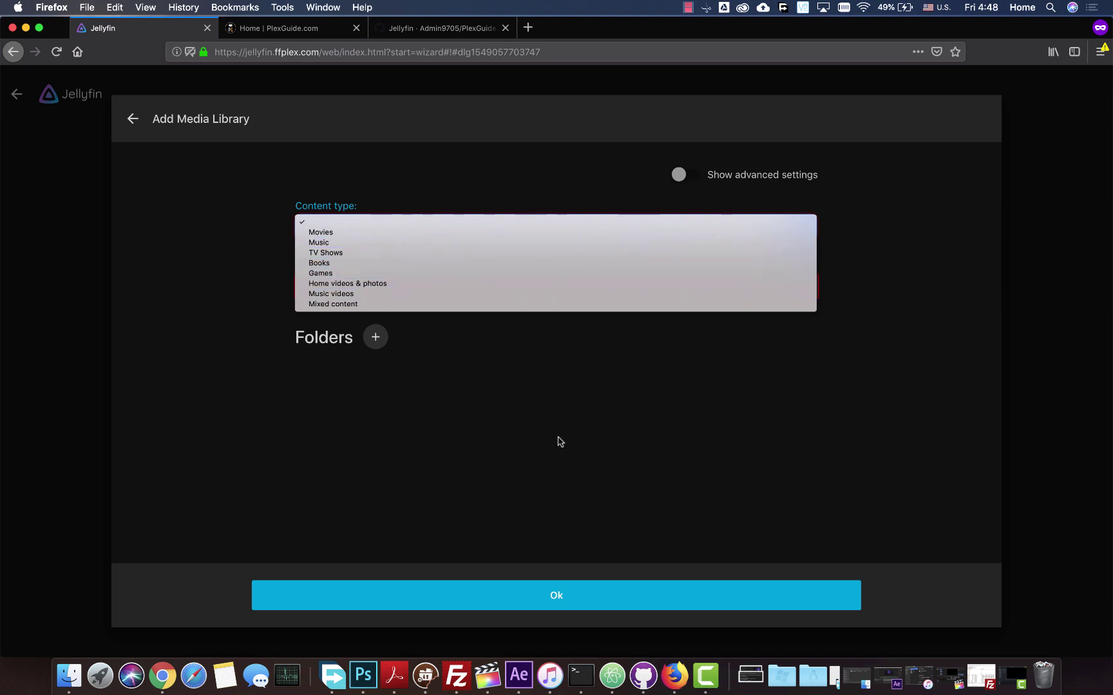
pyautogui.click(517, 251)
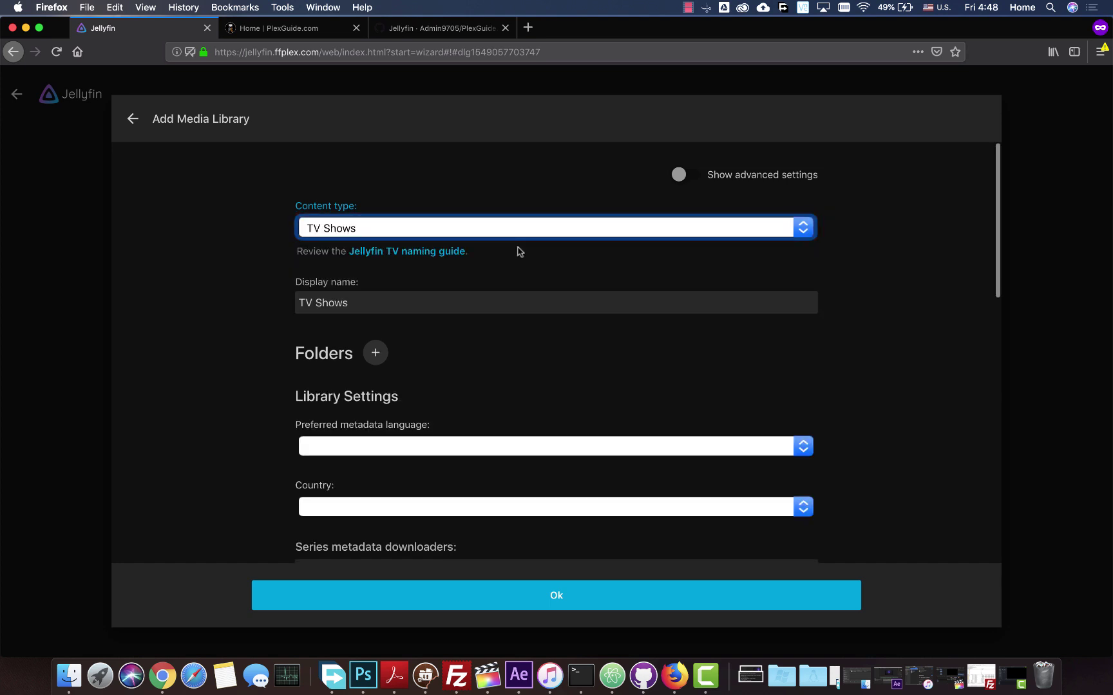
pyautogui.scroll(-2, 514, 261)
pyautogui.scroll(-5, 515, 263)
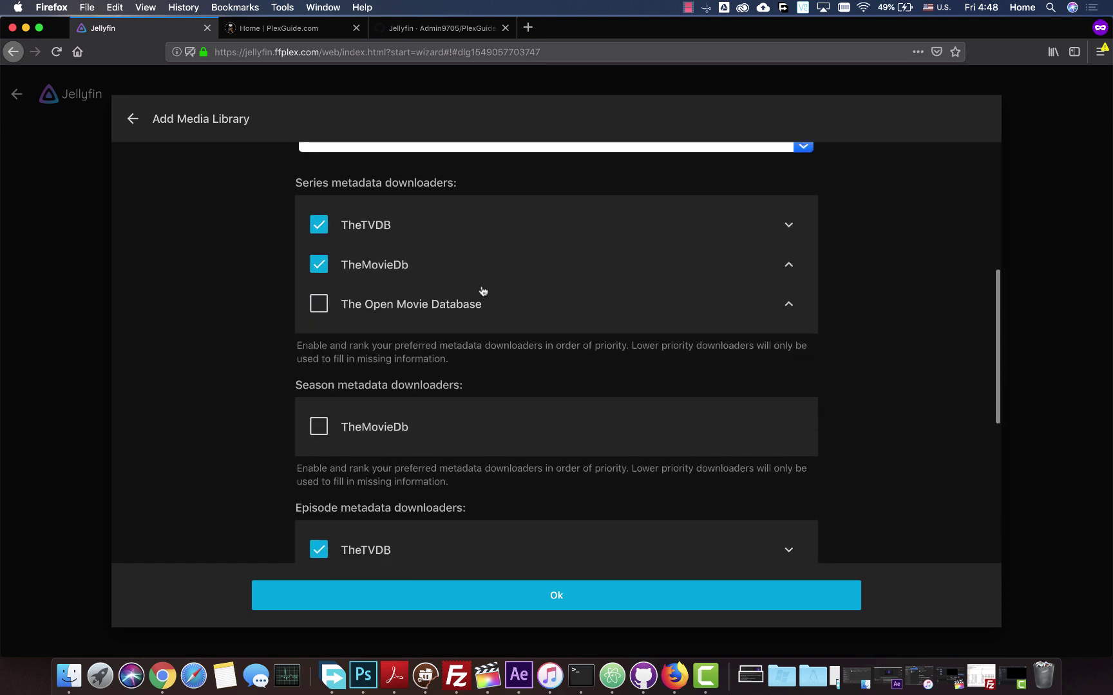
pyautogui.scroll(6, 480, 290)
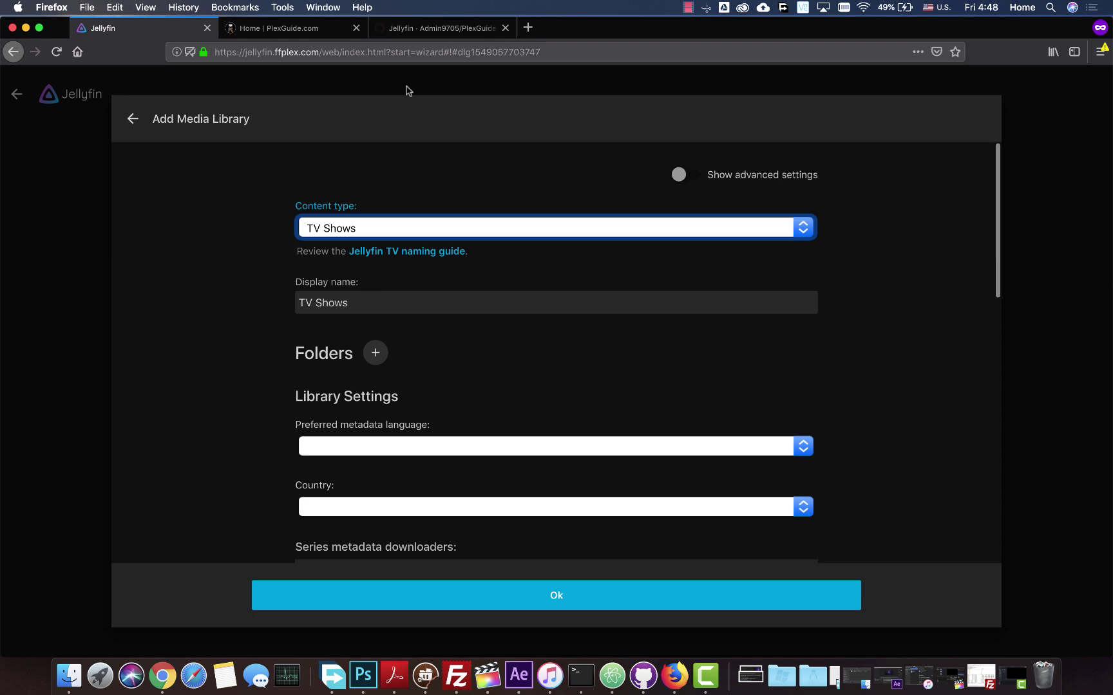
# Find the 'Setting Your Media Libraries' section on the Jellyfin wiki page
pyautogui.click(425, 28)
pyautogui.scroll(-20, 442, 301)
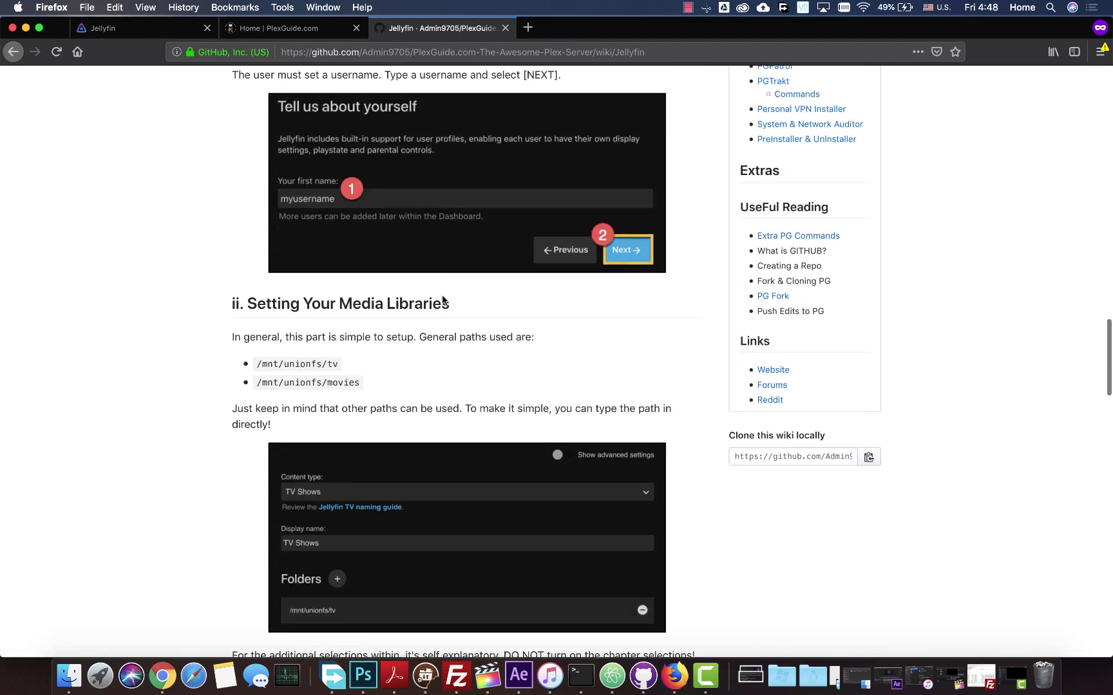
pyautogui.scroll(3, 442, 296)
pyautogui.scroll(10, 443, 298)
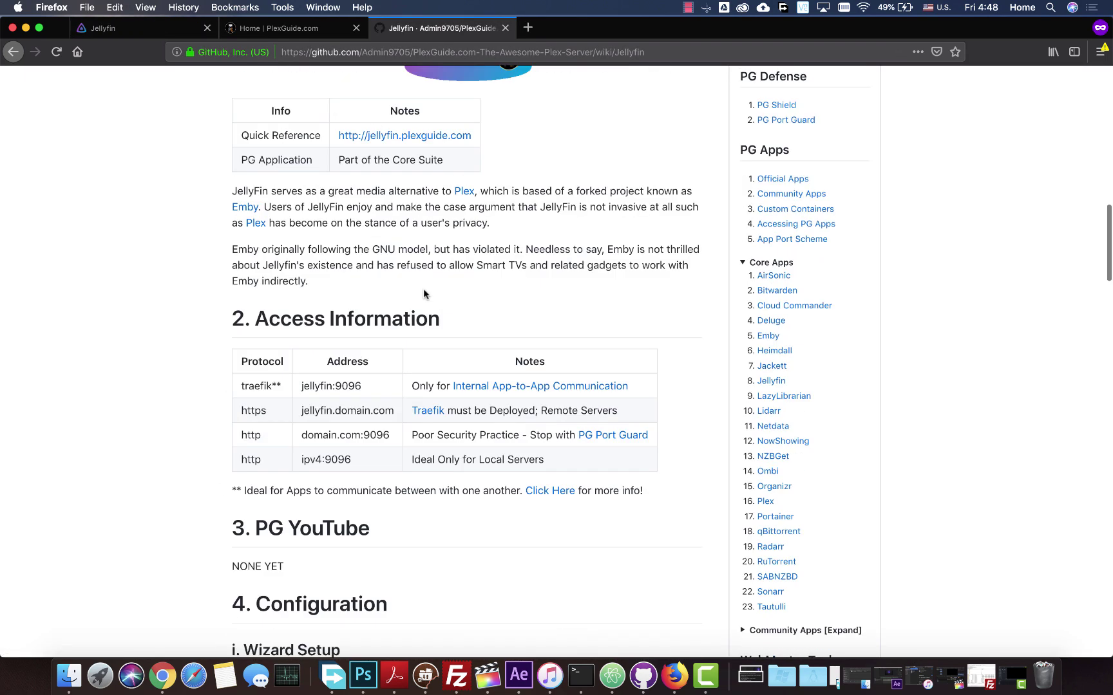
pyautogui.scroll(-16, 424, 296)
pyautogui.scroll(-10, 424, 294)
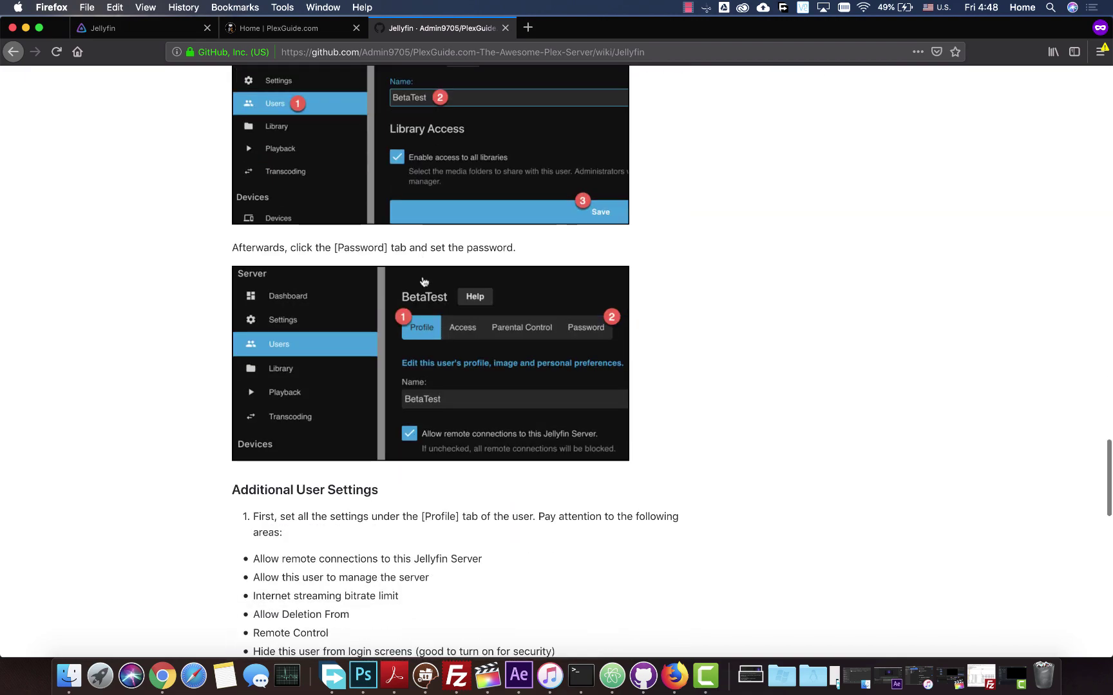
pyautogui.scroll(1, 424, 282)
pyautogui.scroll(15, 424, 282)
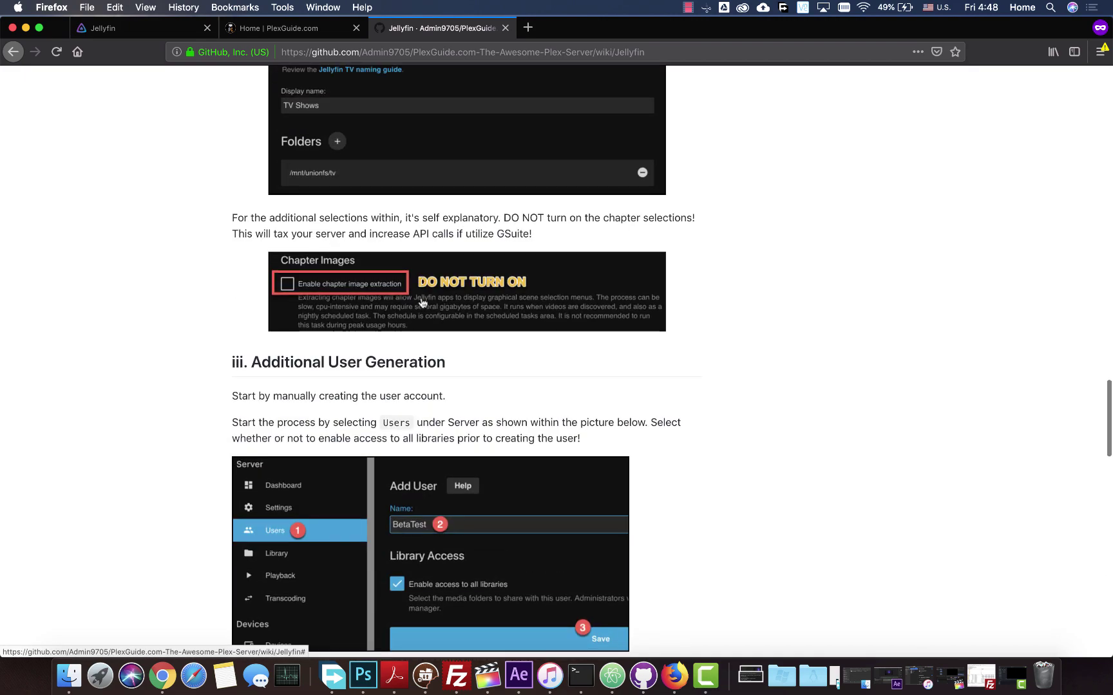
pyautogui.scroll(4, 420, 293)
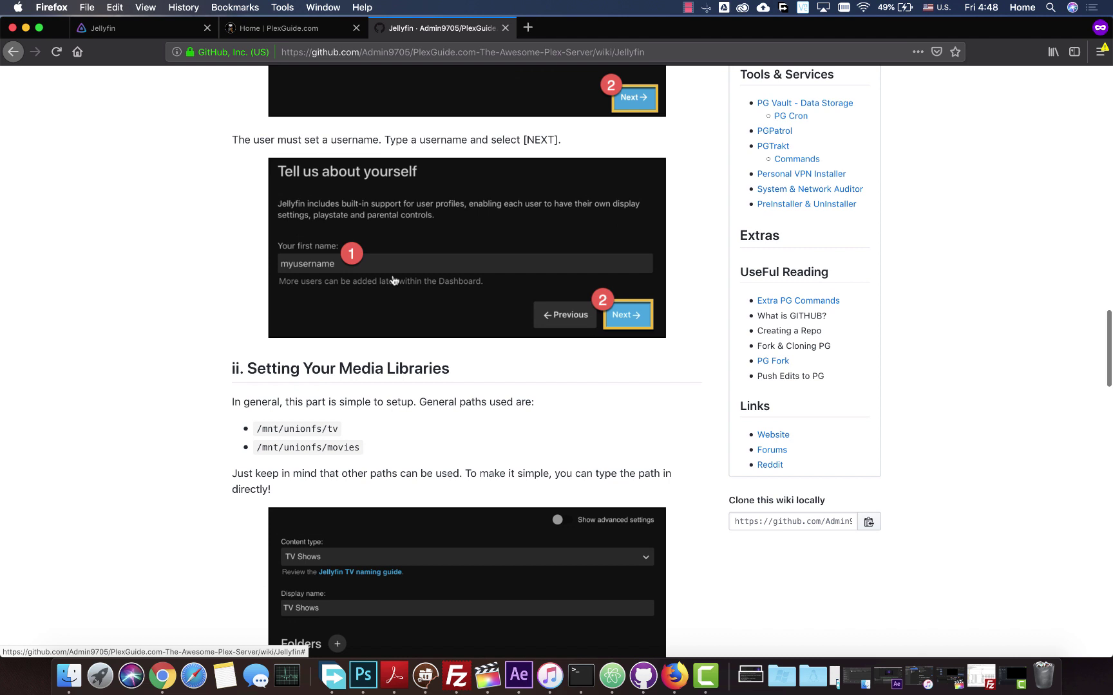
pyautogui.scroll(-4, 359, 433)
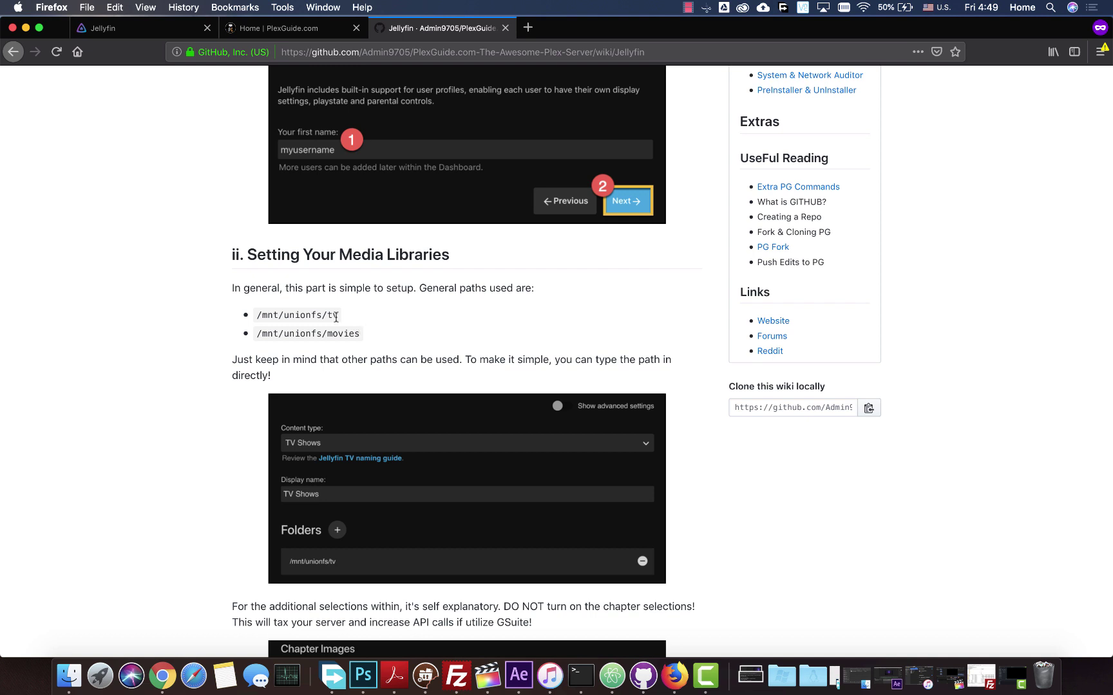
# Copy the /mnt/unionfs/tv path from the wiki
pyautogui.moveTo(335, 316); pyautogui.dragTo(256, 315)
pyautogui.rightClick(285, 314)
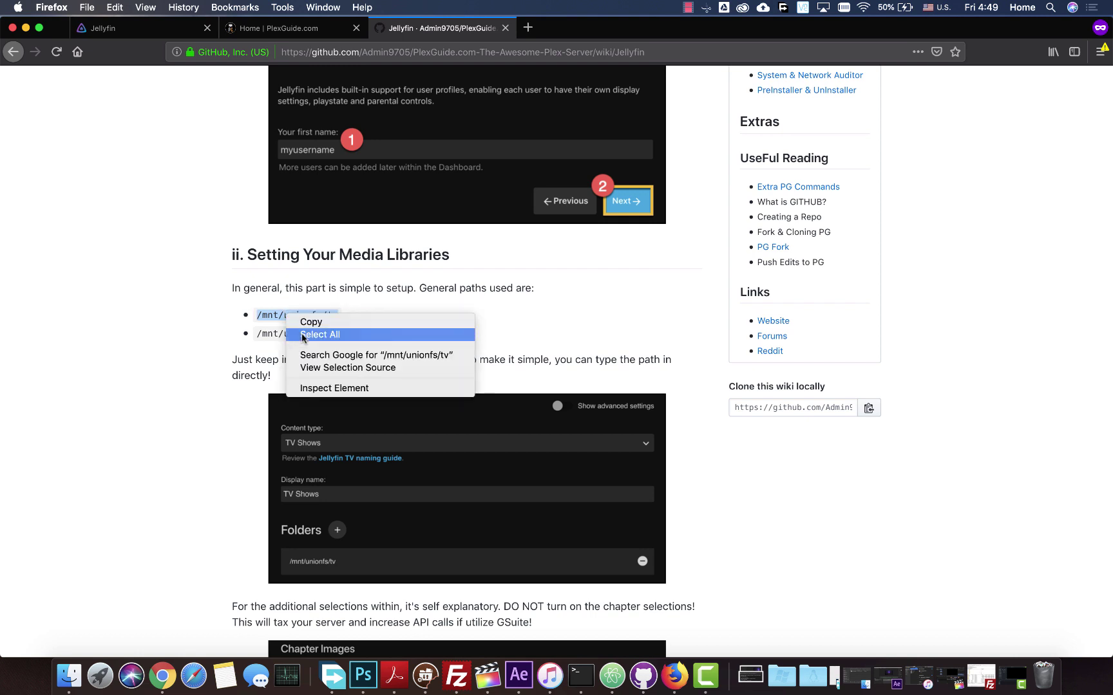
pyautogui.click(303, 322)
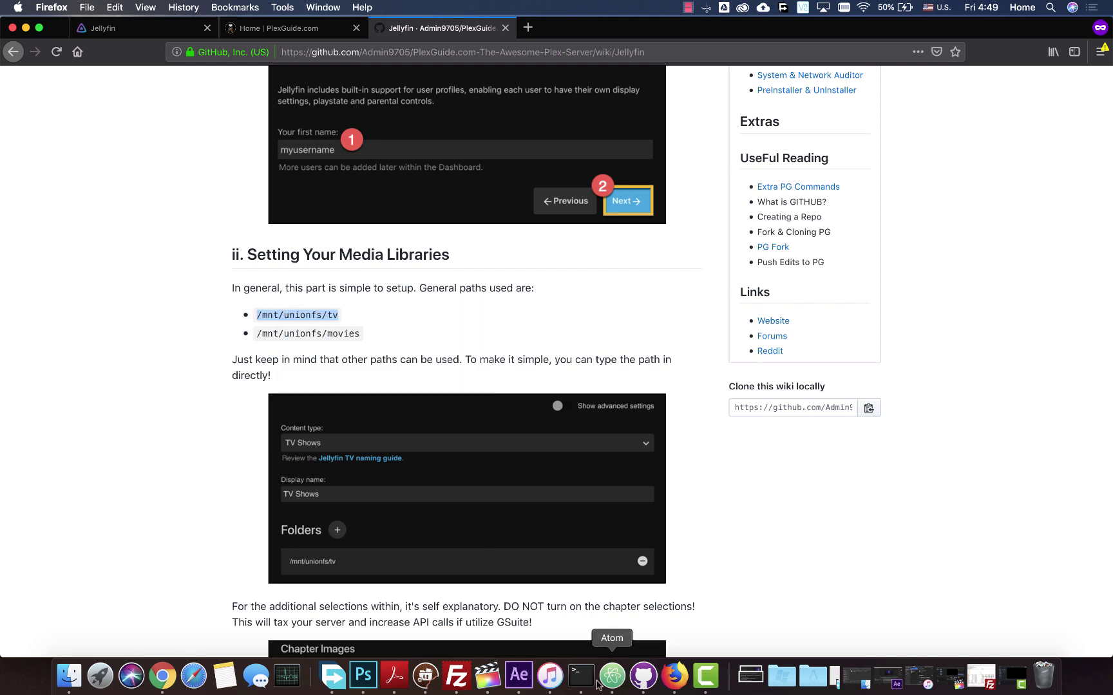
# Paste /mnt/unionfs/tv as the TV Shows library's folder and confirm it
pyautogui.click(330, 32)
pyautogui.click(164, 32)
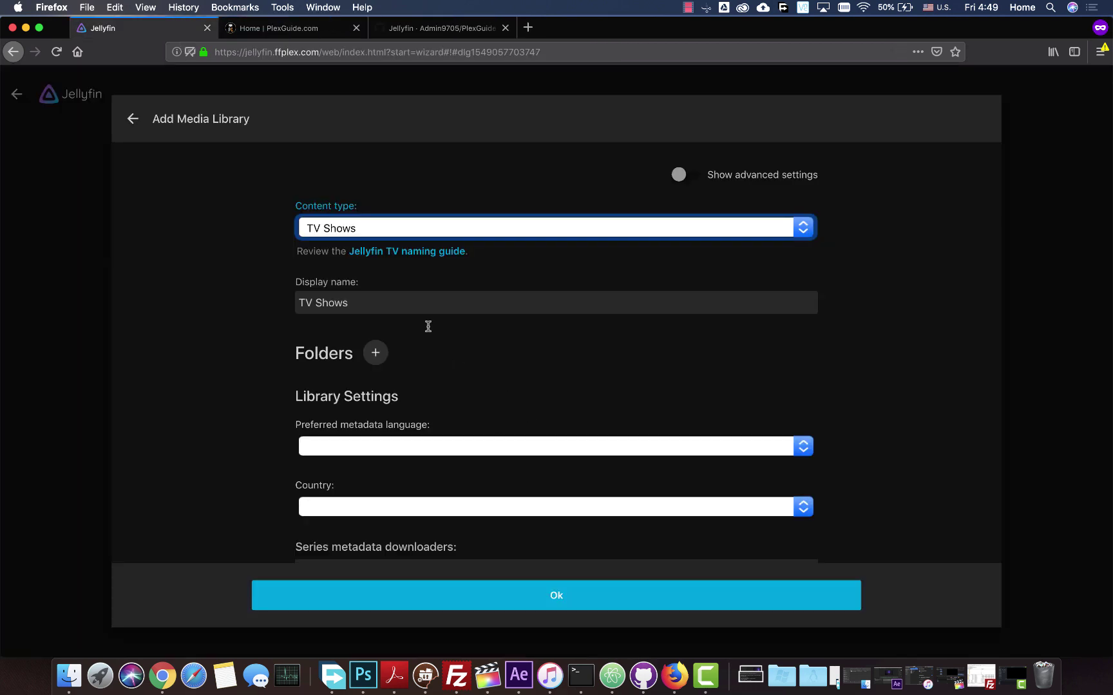
pyautogui.click(378, 355)
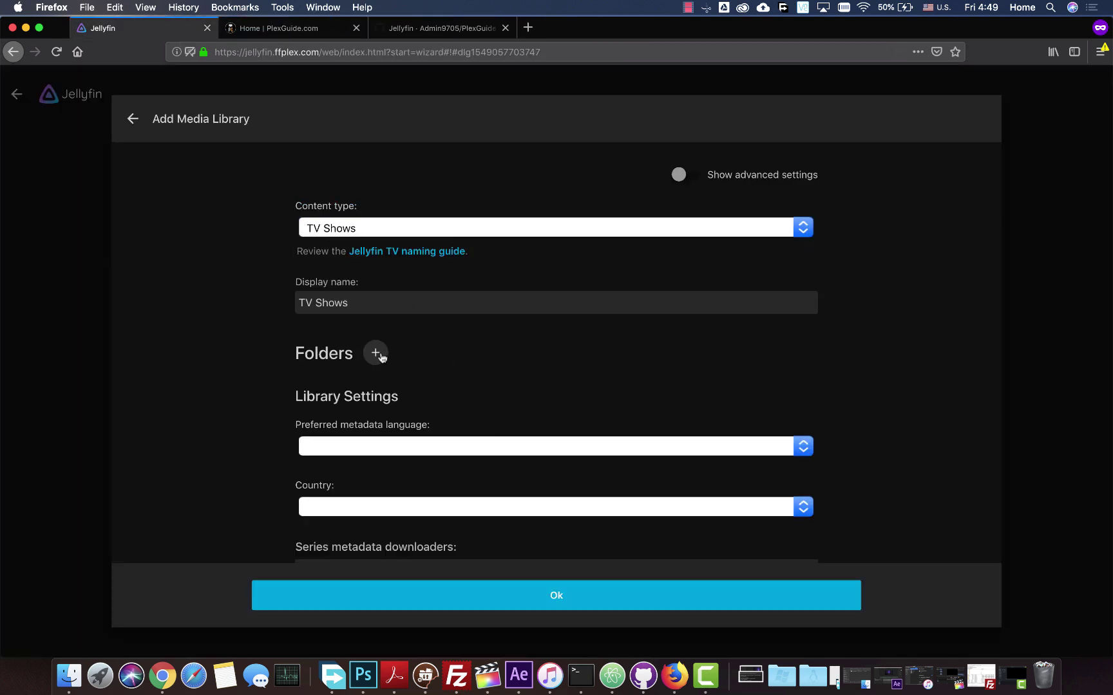
pyautogui.click(360, 295)
pyautogui.rightClick(360, 294)
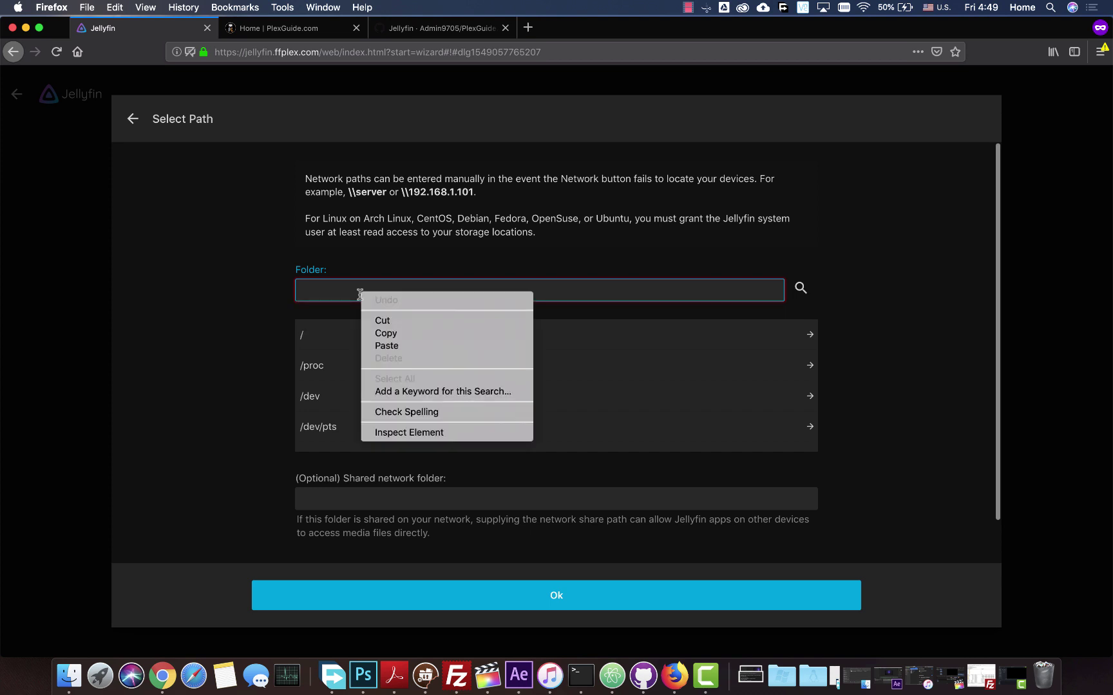
pyautogui.click(389, 348)
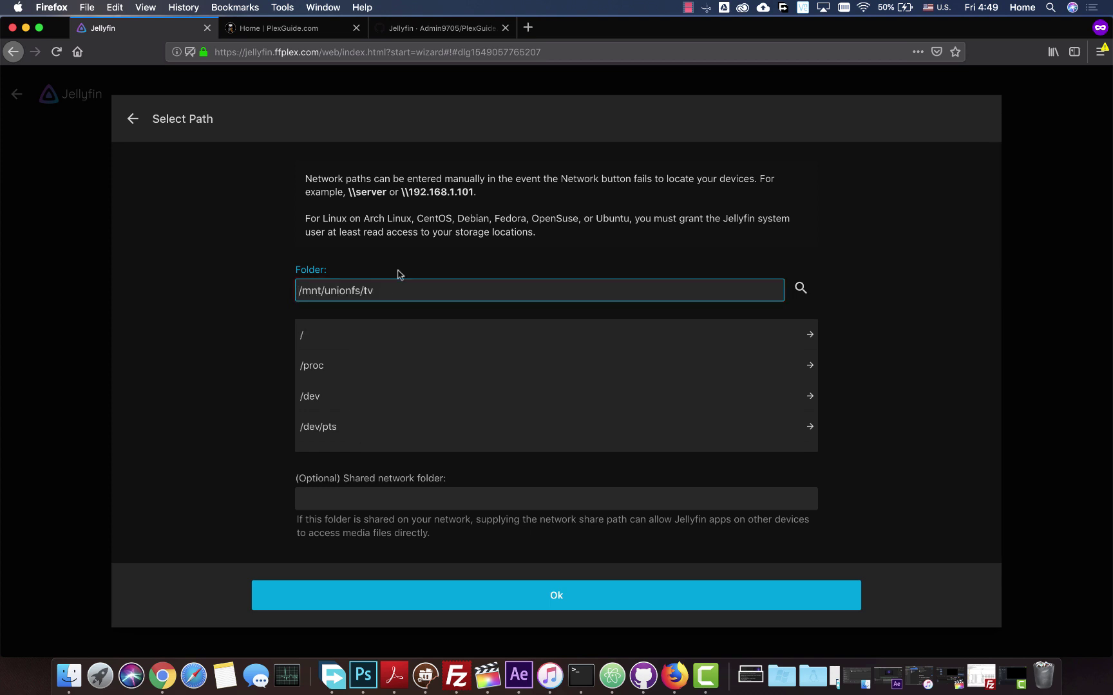
pyautogui.click(539, 586)
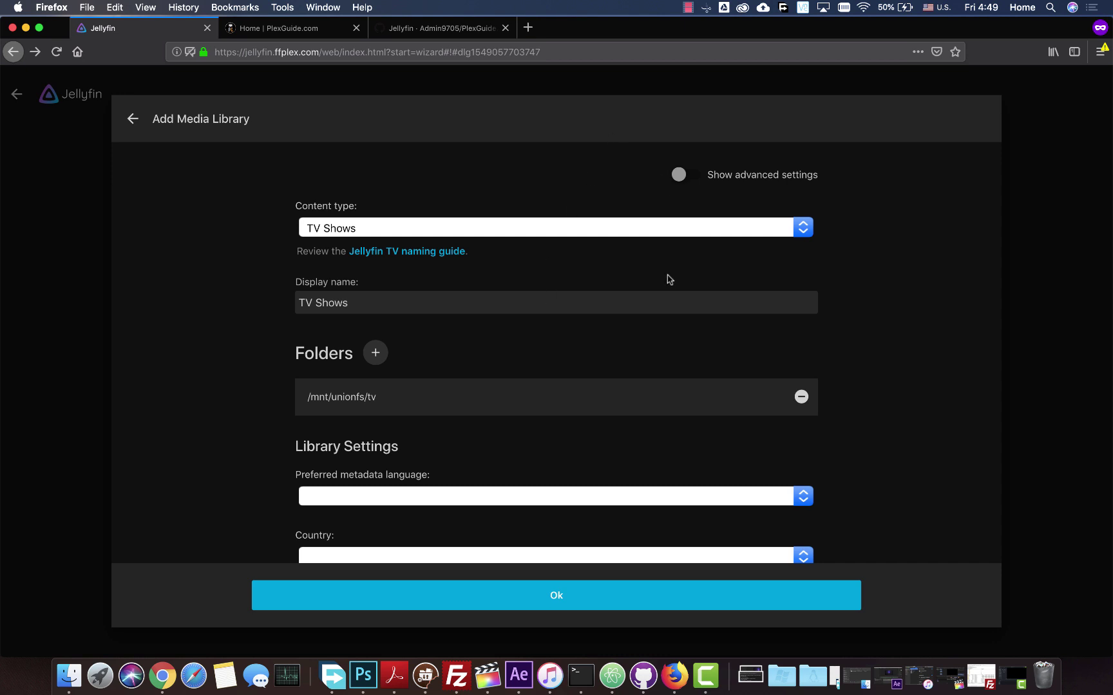
# Review the TV Shows library settings, leave chapter image extraction off, and save the library
pyautogui.scroll(-10, 613, 333)
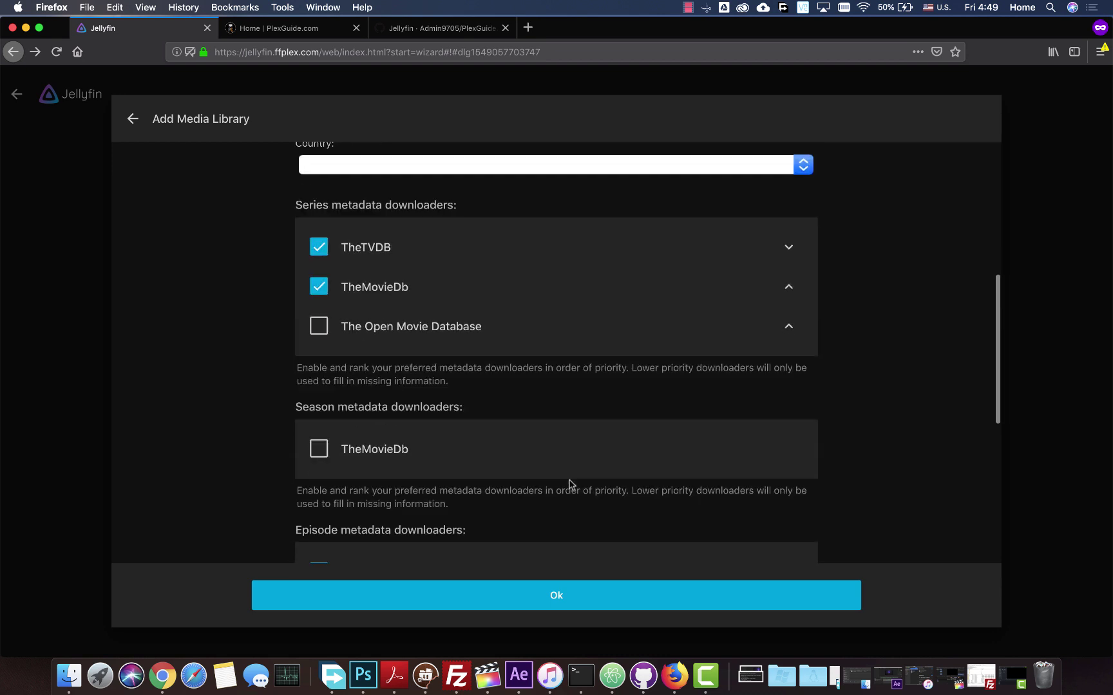
pyautogui.scroll(3, 533, 356)
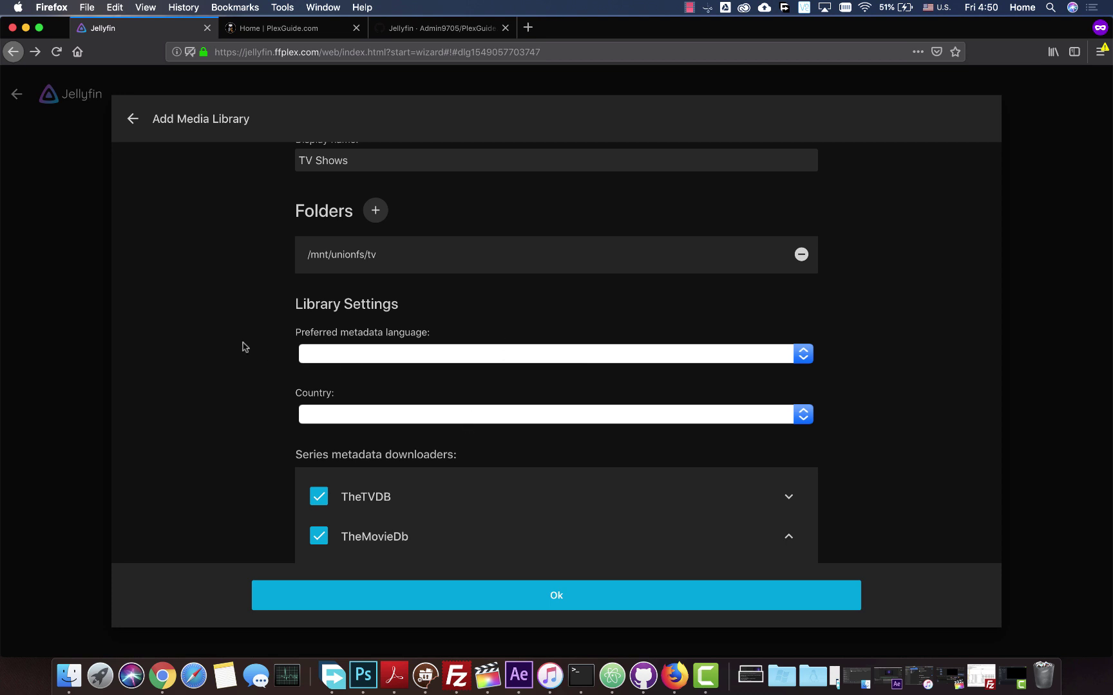
pyautogui.scroll(-2, 230, 336)
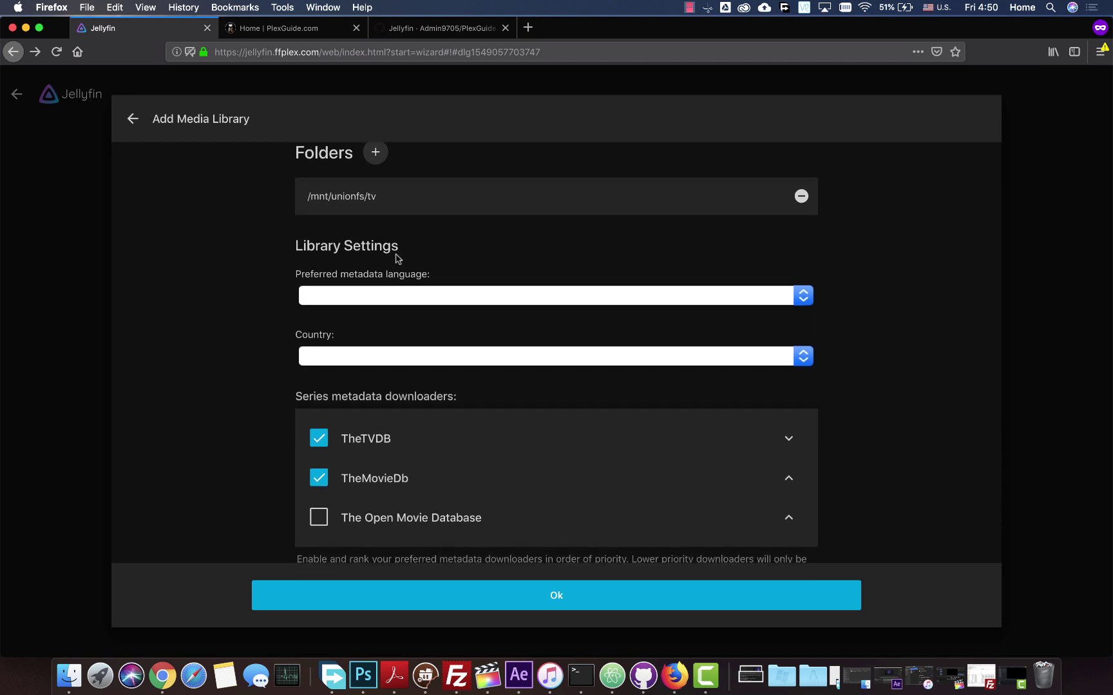
pyautogui.scroll(-1, 395, 257)
pyautogui.scroll(1, 348, 232)
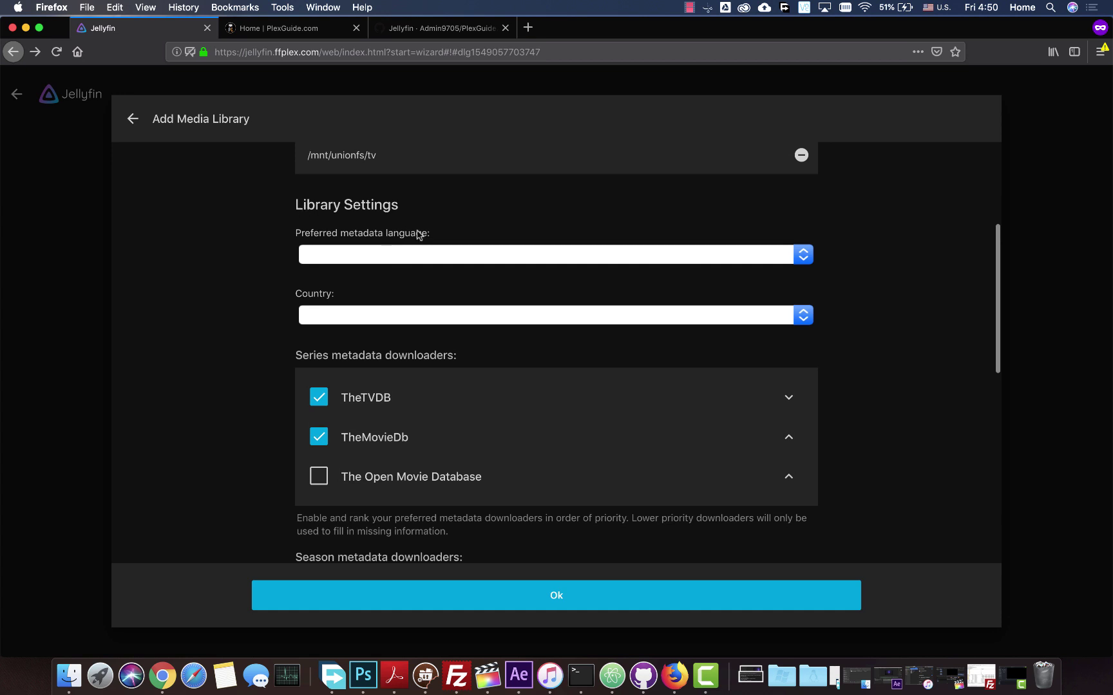
pyautogui.scroll(-5, 408, 260)
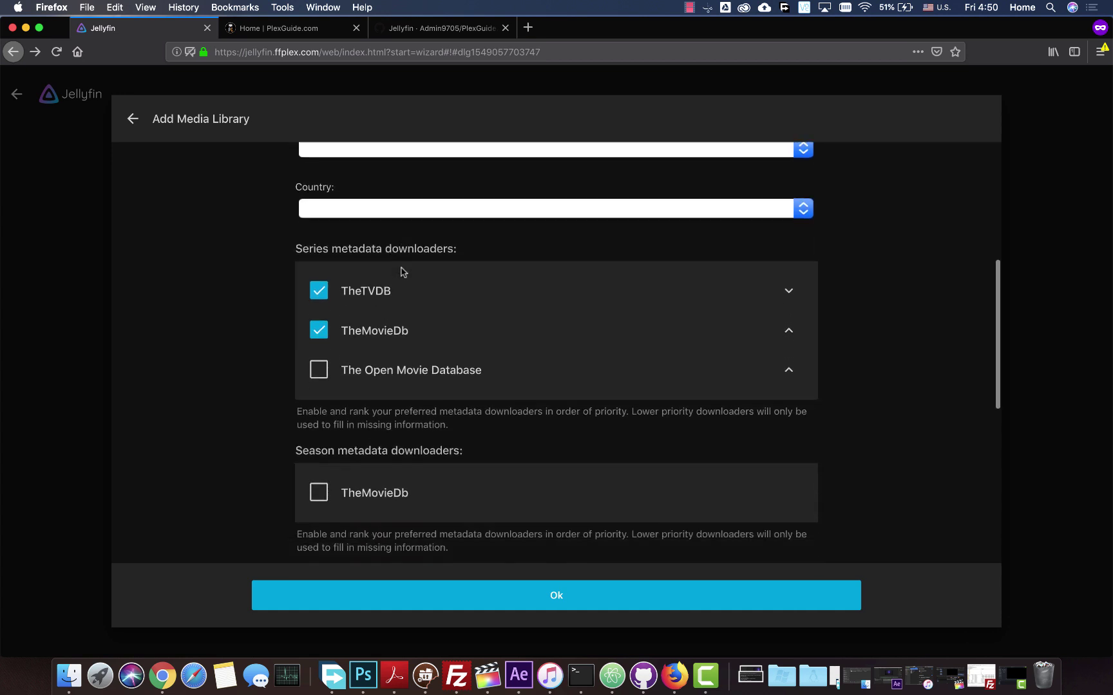
pyautogui.scroll(-15, 348, 248)
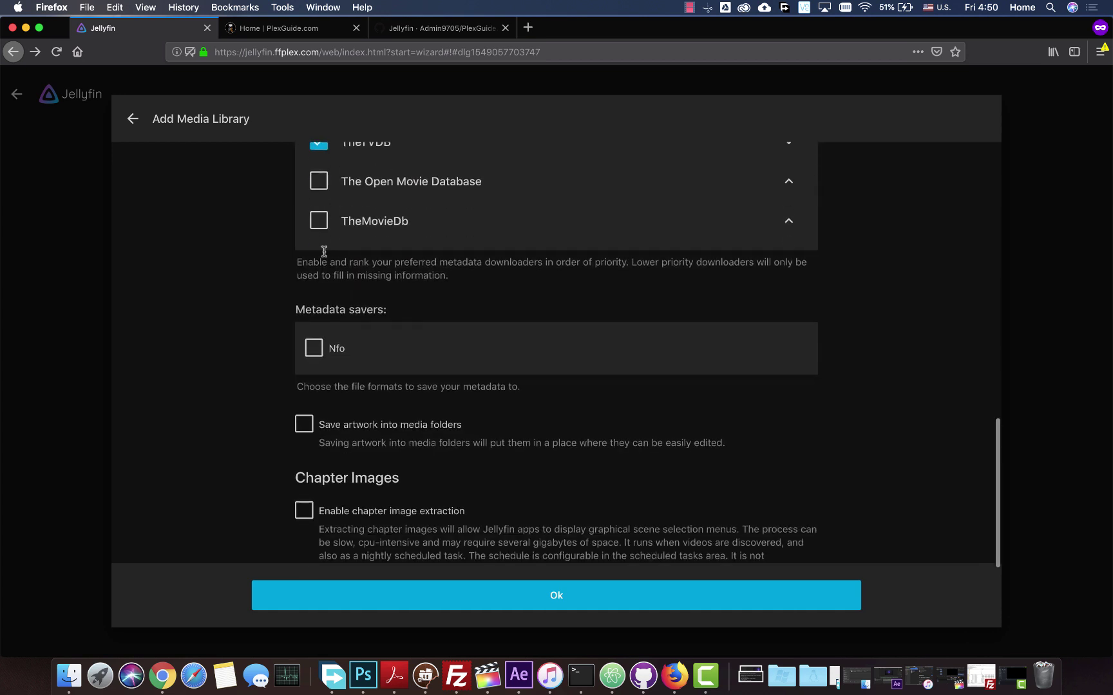
pyautogui.scroll(4, 345, 404)
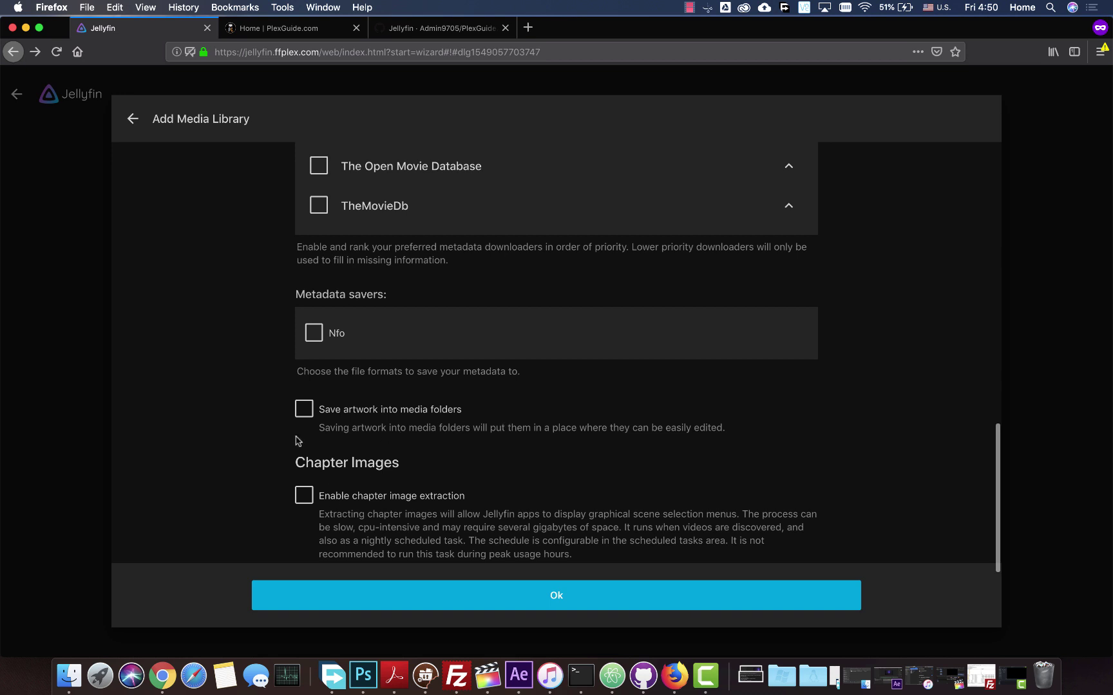
pyautogui.scroll(-3, 322, 491)
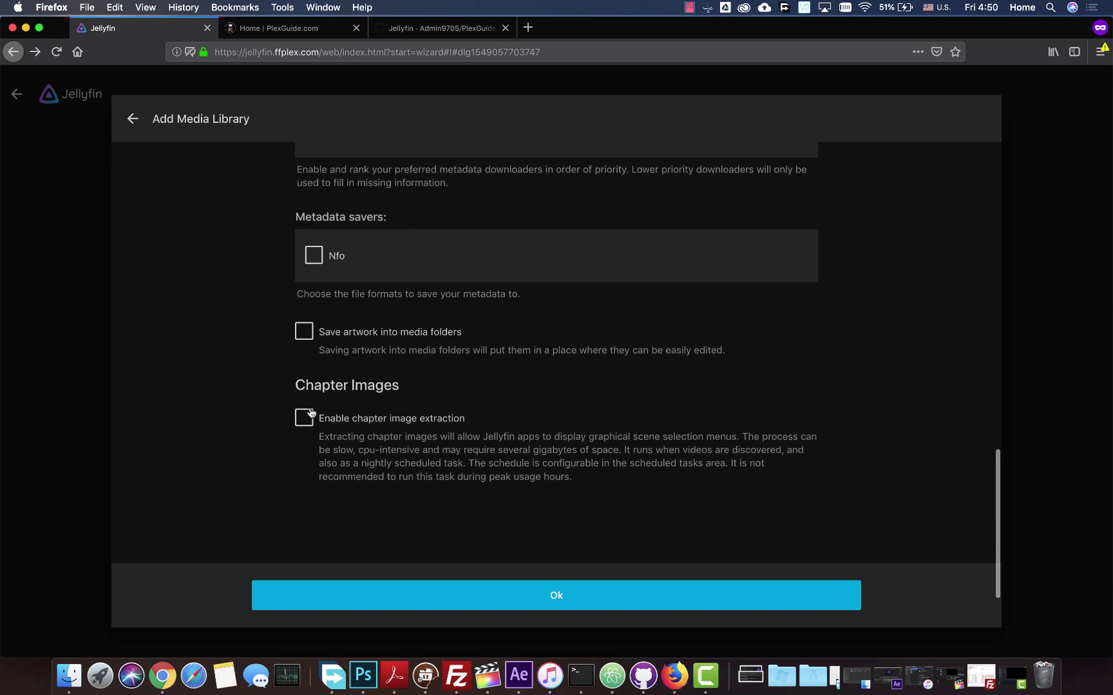
pyautogui.click(573, 601)
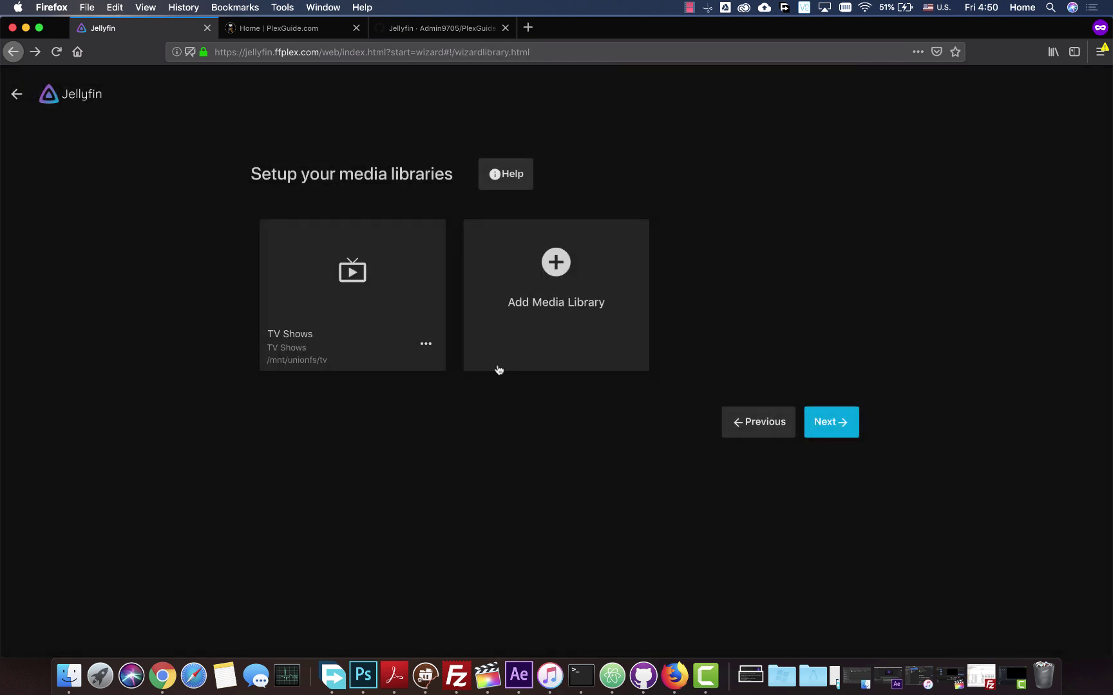
# Start a second media library with content type Movies
pyautogui.click(562, 267)
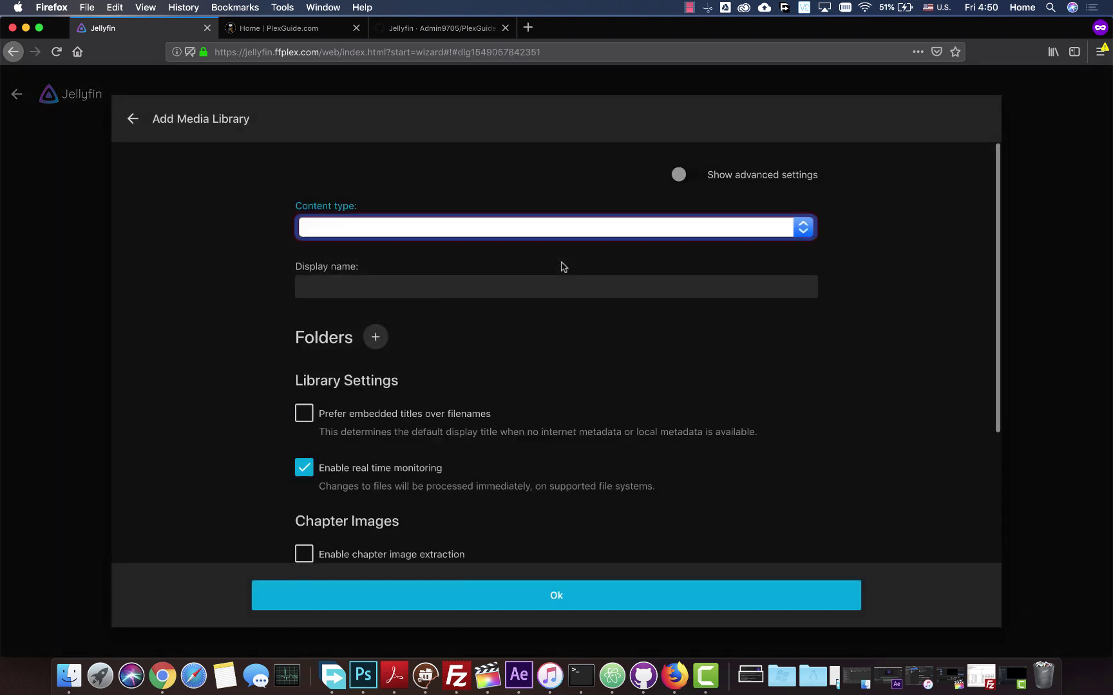
pyautogui.click(492, 219)
pyautogui.click(484, 235)
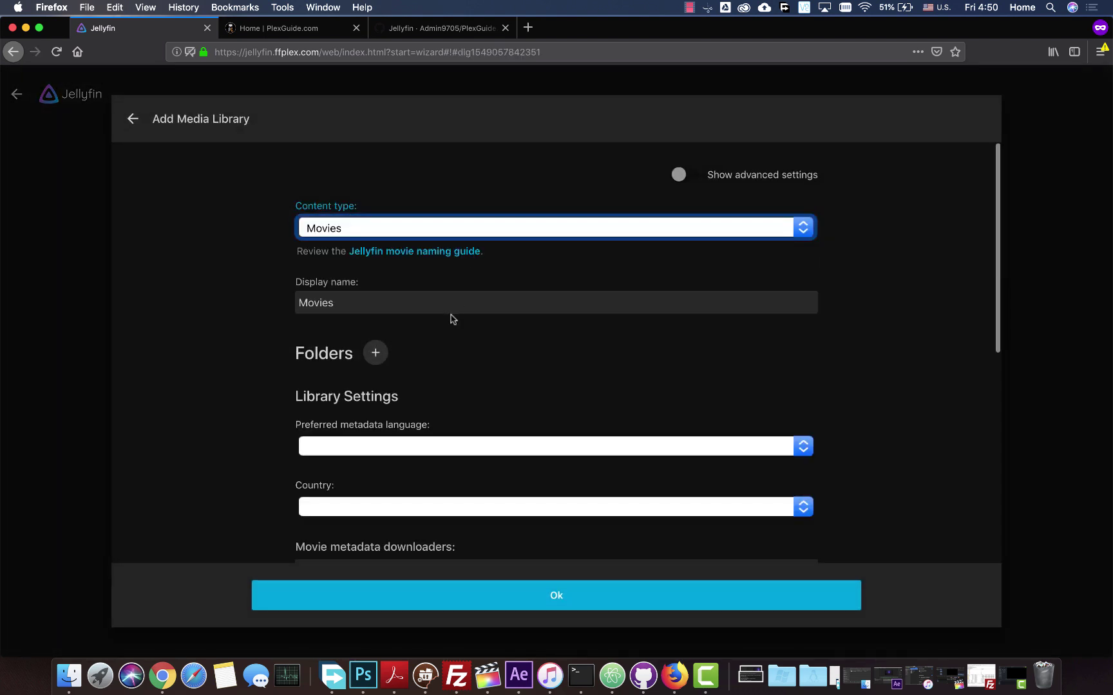
pyautogui.scroll(-2, 438, 326)
# Give the Movies library the folder /mnt/unionfs/movies and save it
pyautogui.click(376, 286)
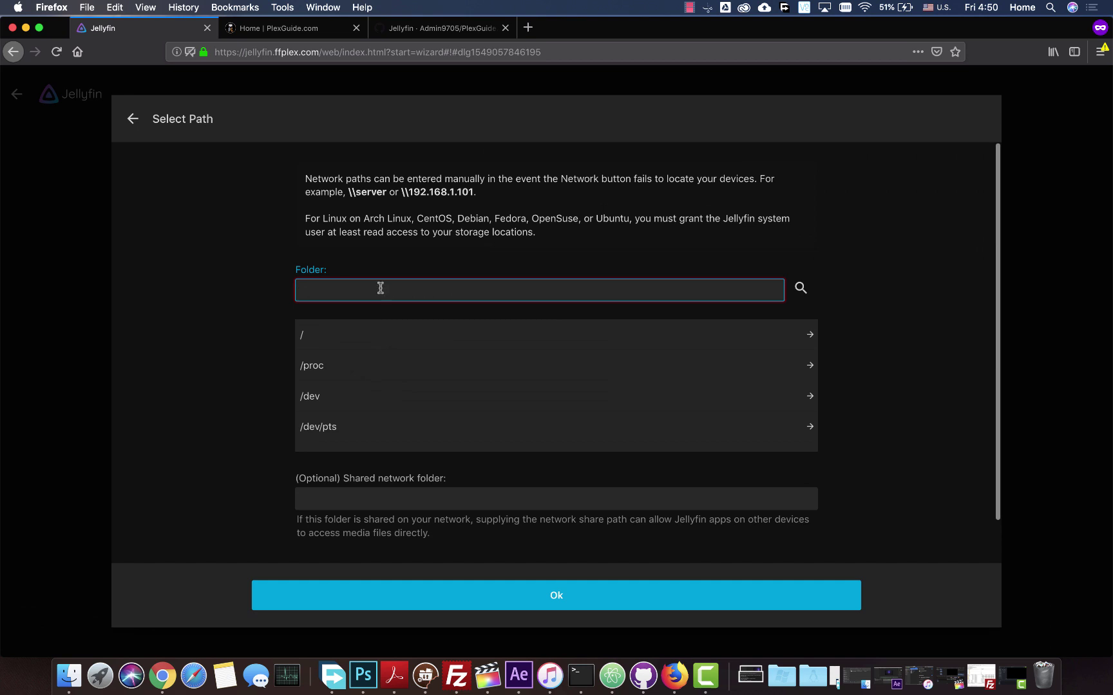
pyautogui.press('super+v')
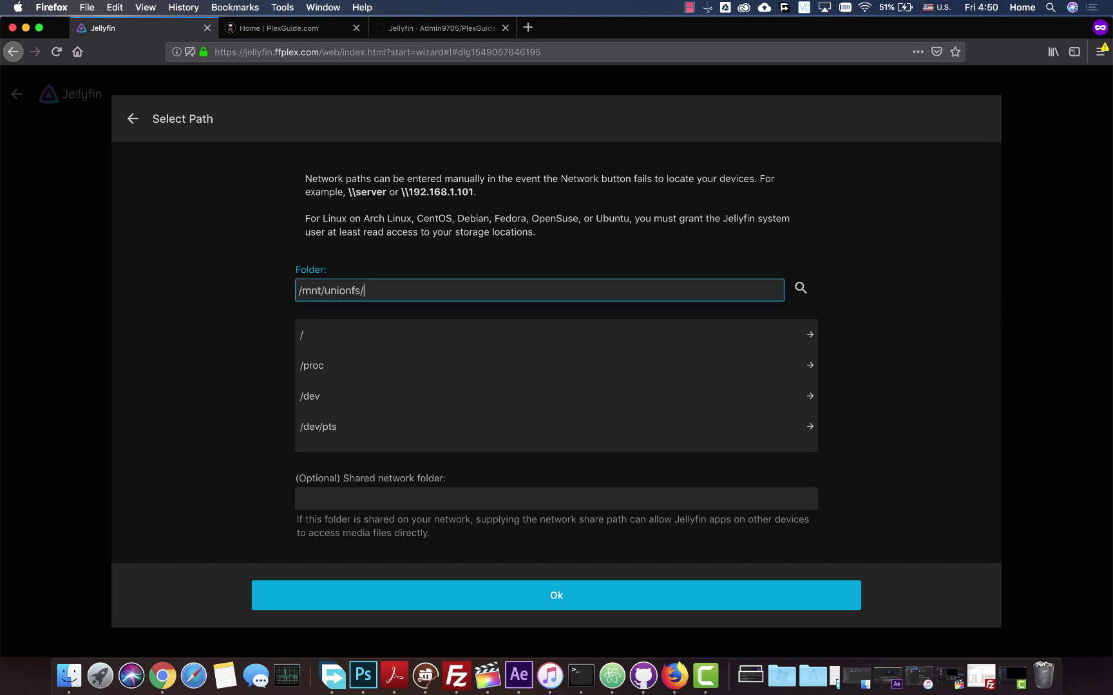
pyautogui.write('movies')
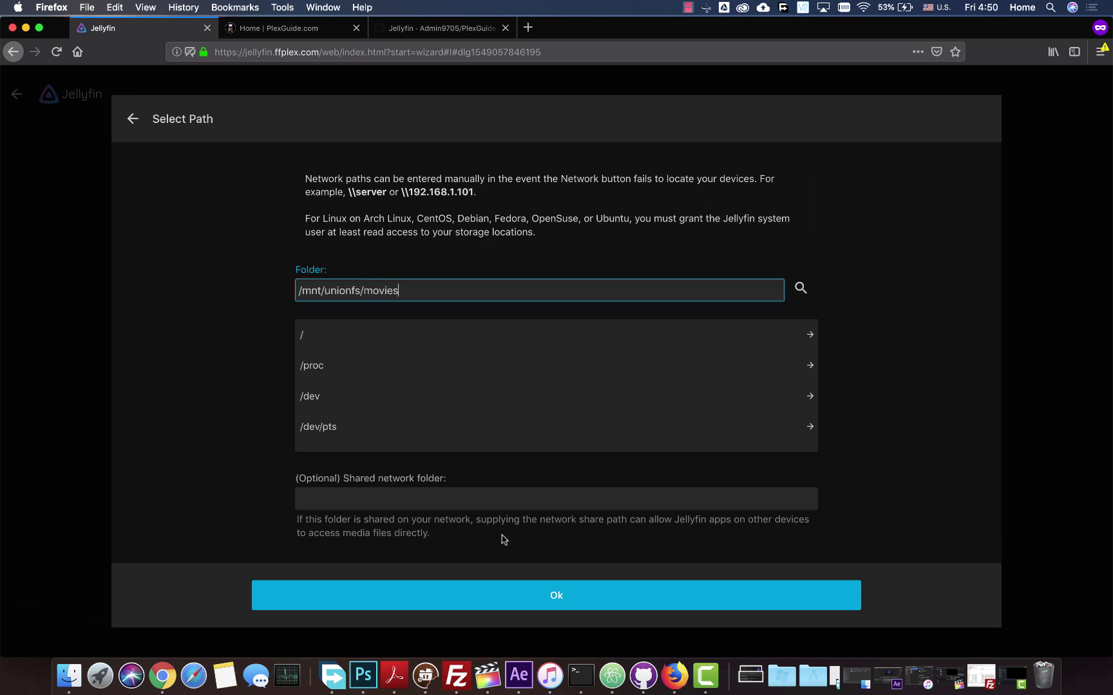
pyautogui.click(521, 596)
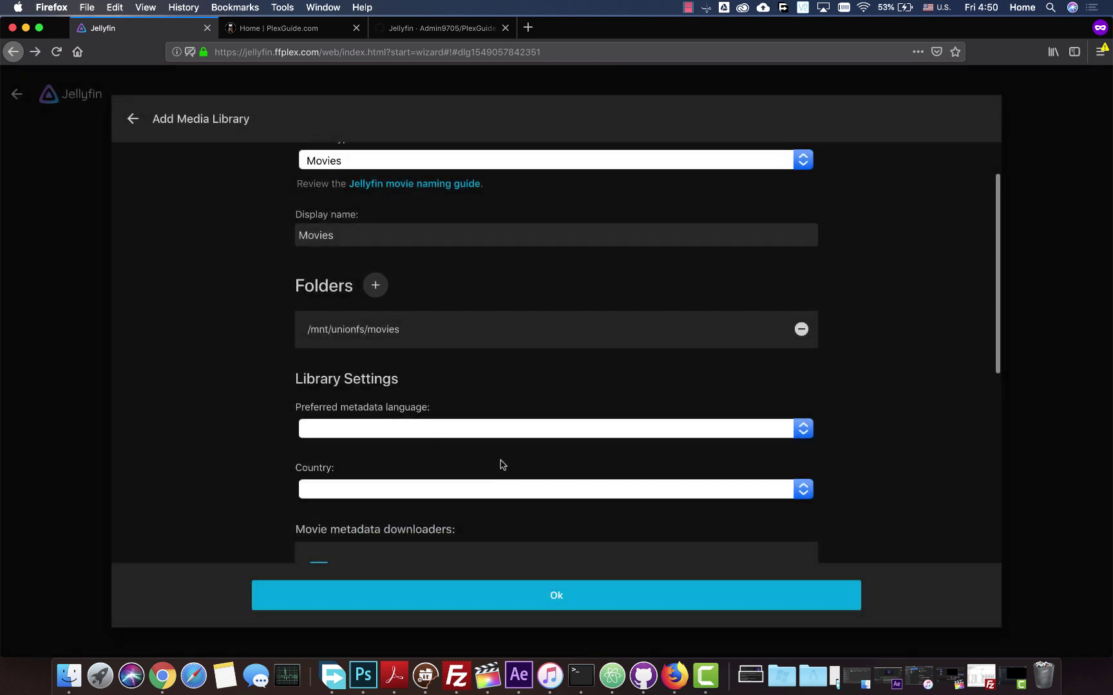
pyautogui.scroll(-5, 480, 332)
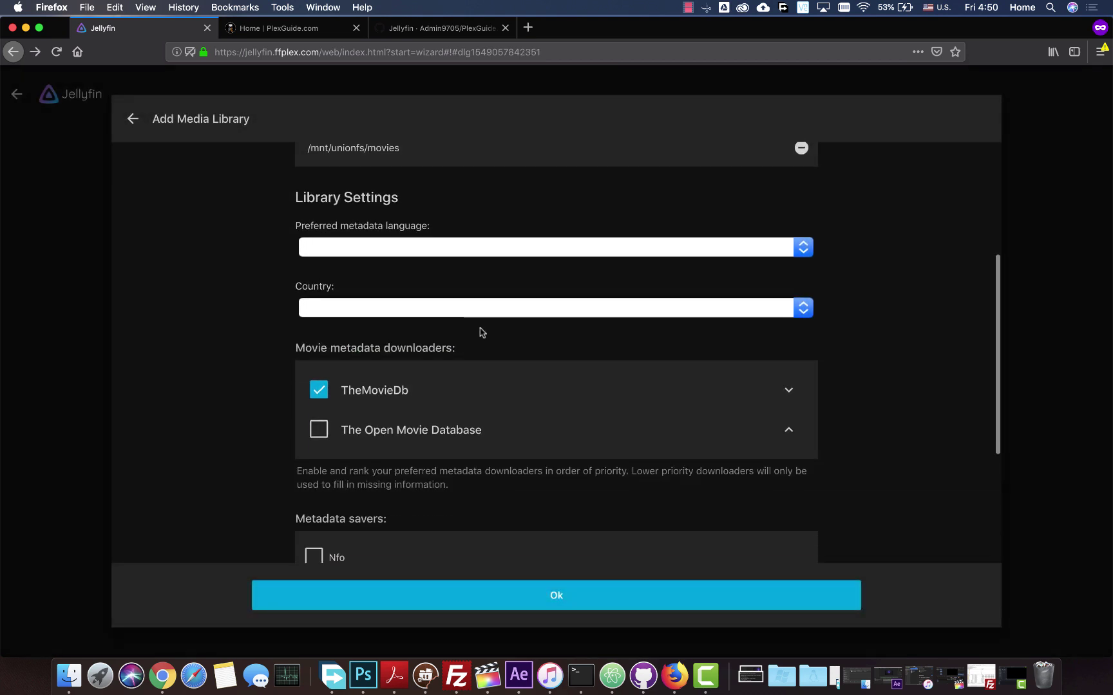
pyautogui.scroll(-2, 466, 308)
pyautogui.scroll(-5, 466, 308)
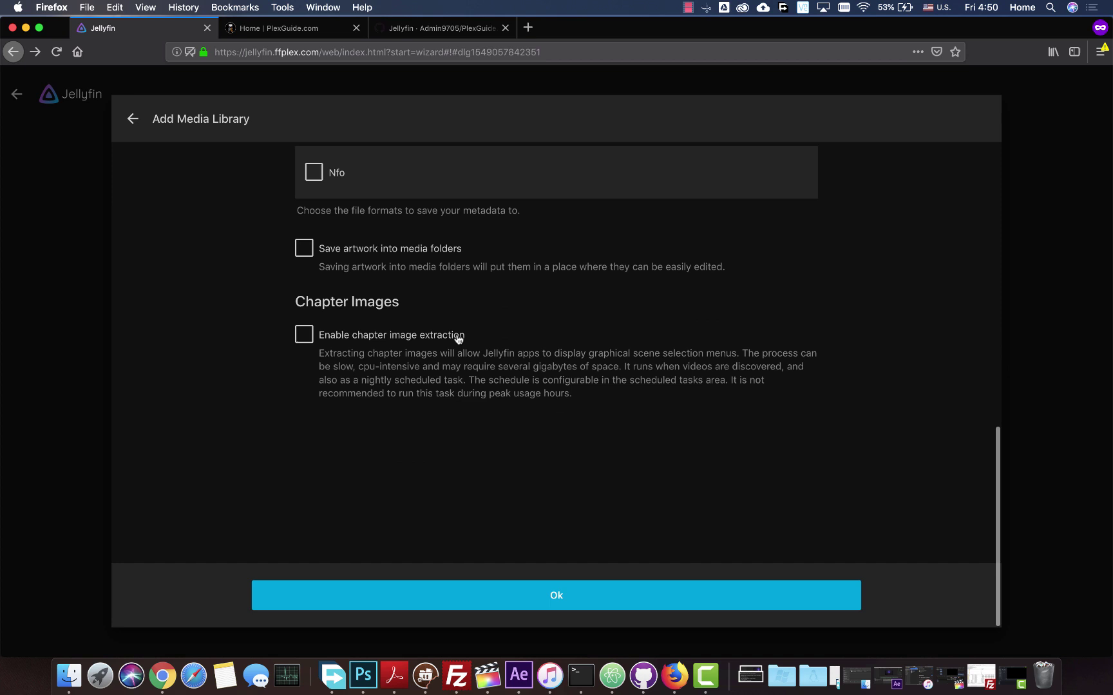
pyautogui.click(522, 604)
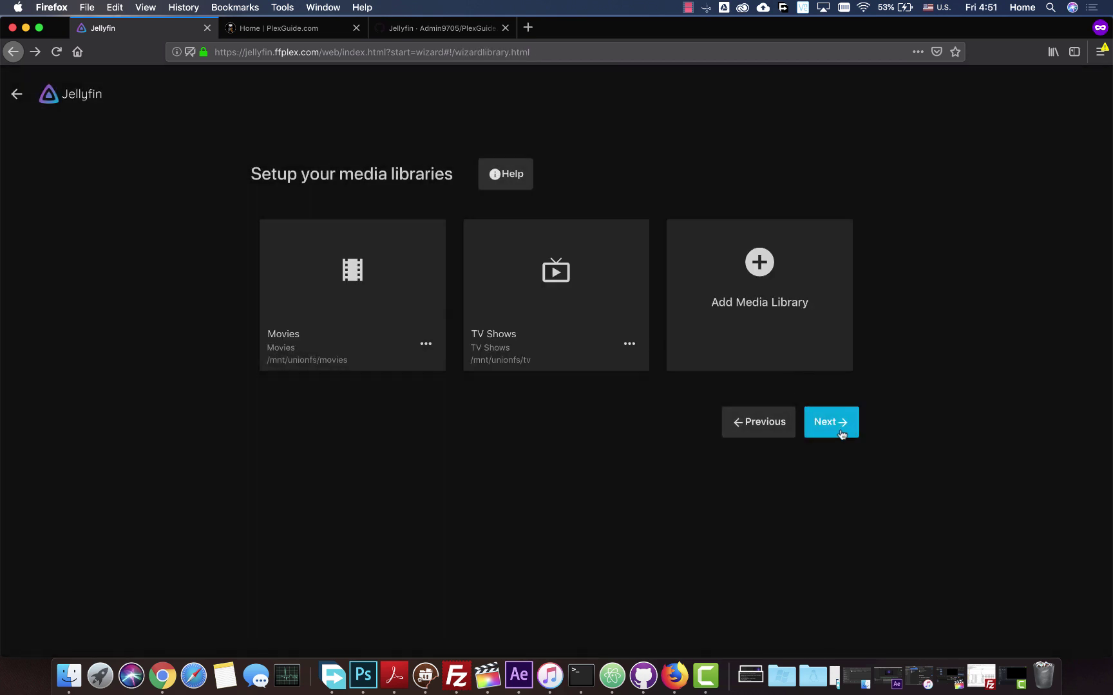
# Keep remote connections allowed and finish the wizard to reach the Jellyfin home page
pyautogui.click(841, 431)
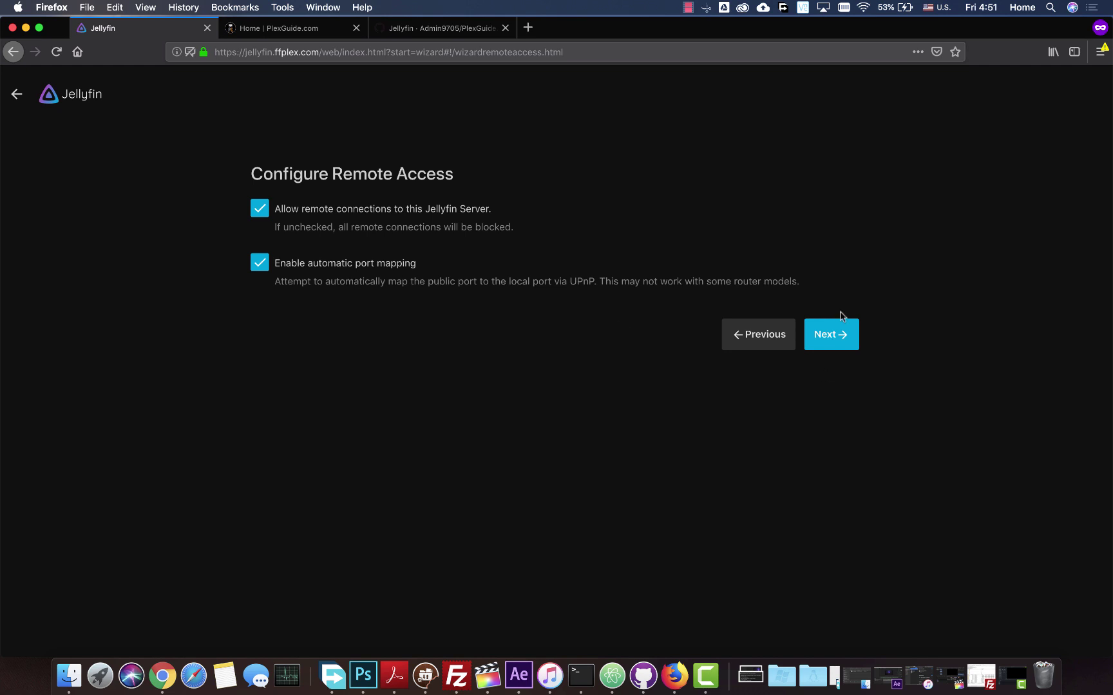
pyautogui.click(835, 336)
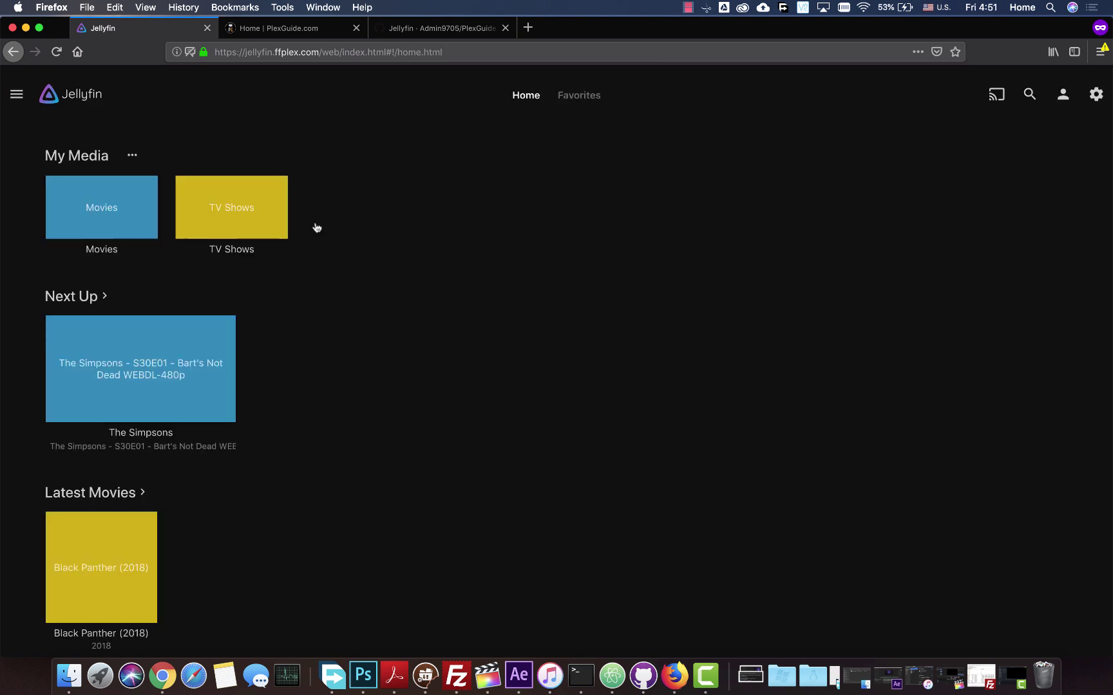
# Scroll through the Jellyfin home page and open the side navigation toward the admin Dashboard
pyautogui.scroll(-3, 156, 281)
pyautogui.scroll(-3, 257, 229)
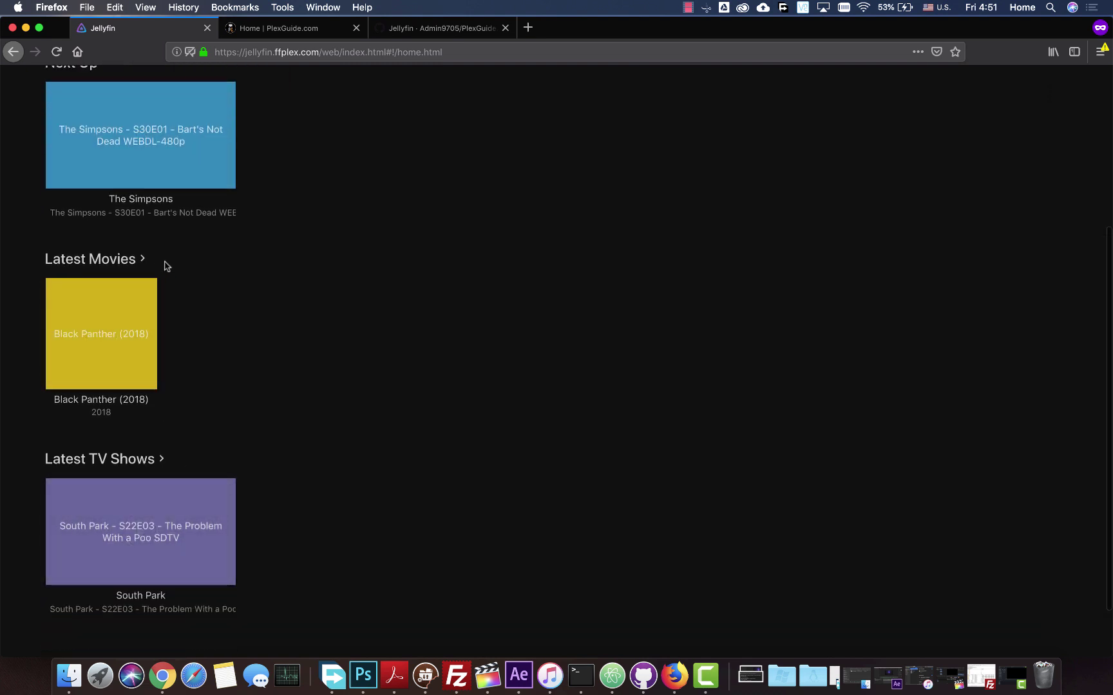
pyautogui.scroll(3, 235, 377)
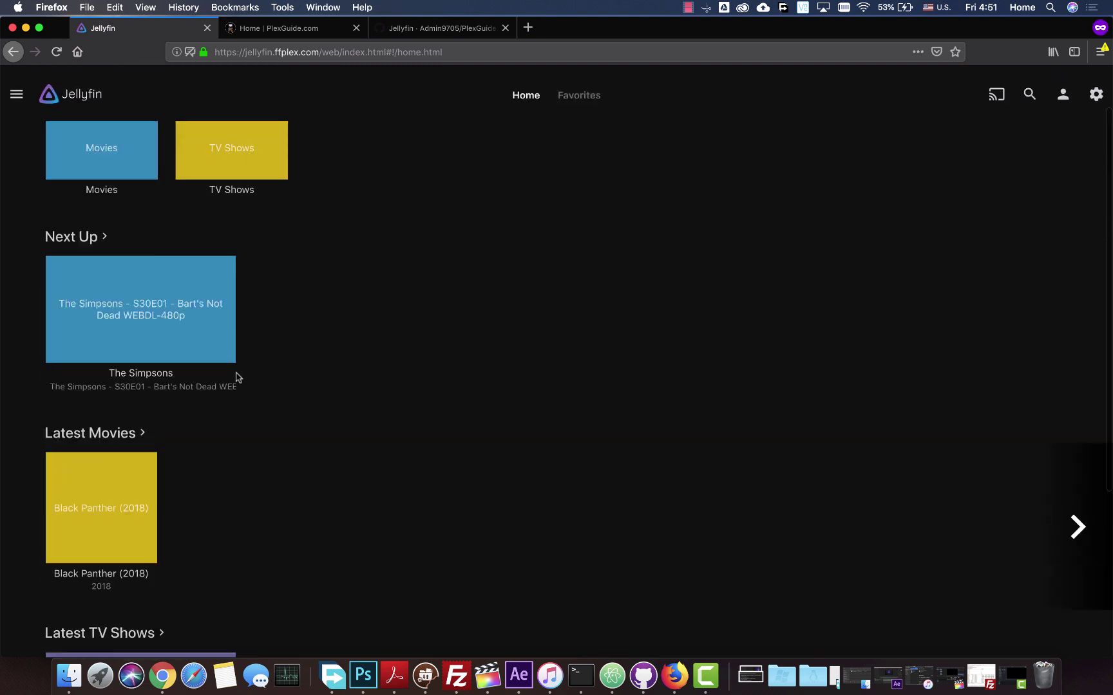
pyautogui.scroll(2, 236, 377)
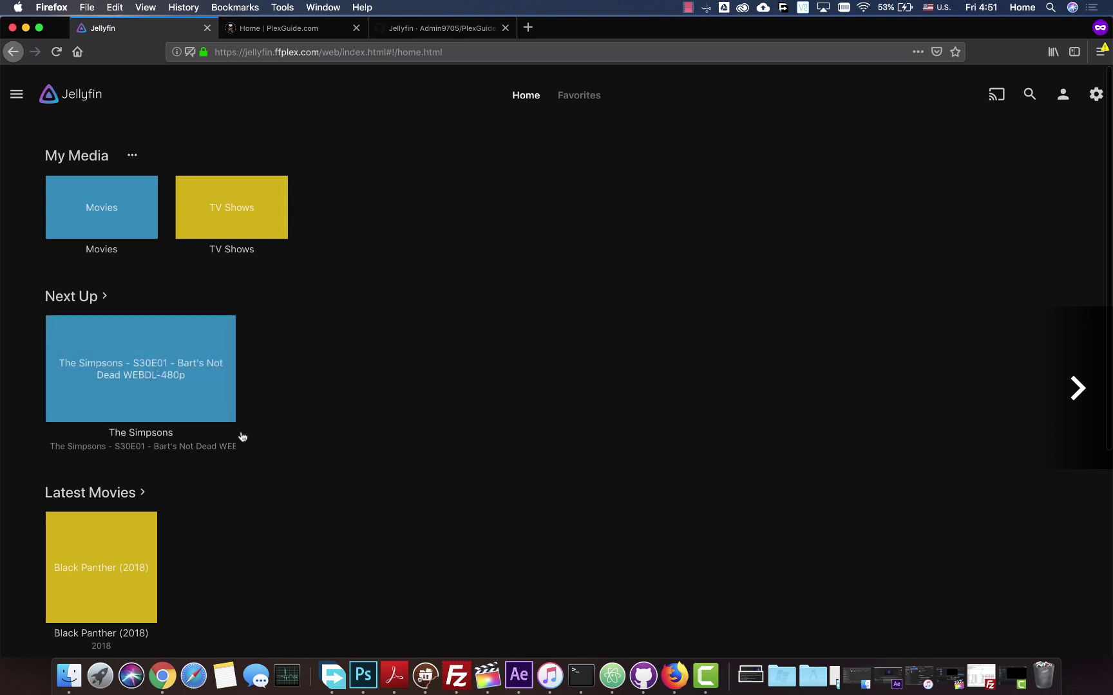
pyautogui.click(17, 94)
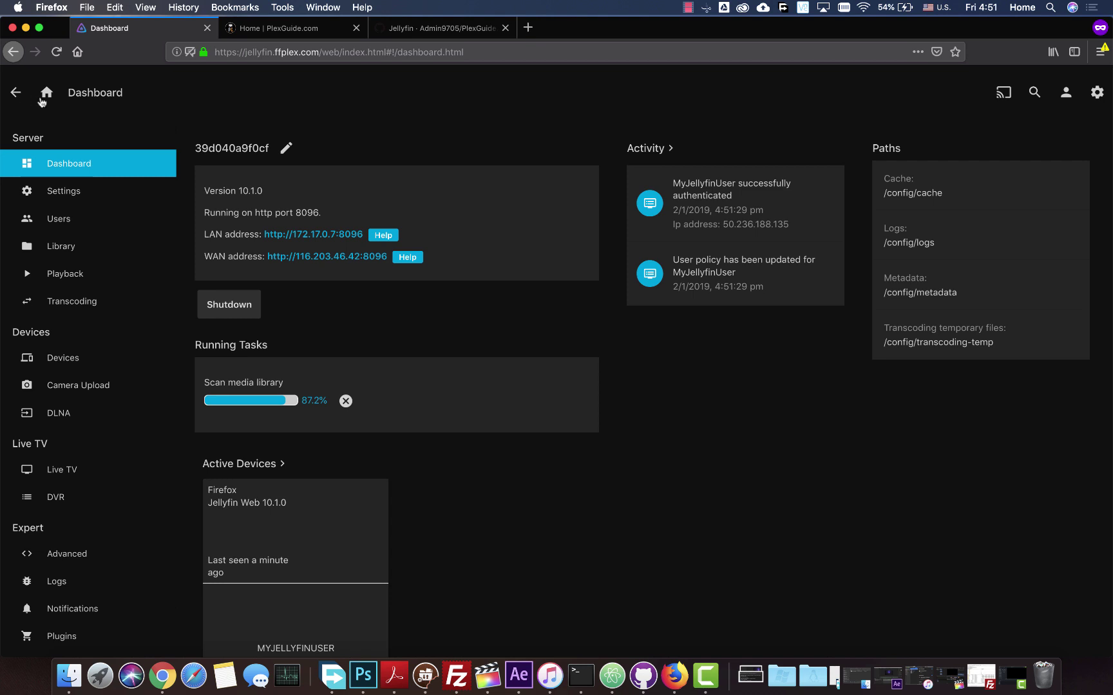
# Check the Live TV settings, then view the Movies and TV Shows libraries under /mnt/unionfs
pyautogui.scroll(-2, 76, 213)
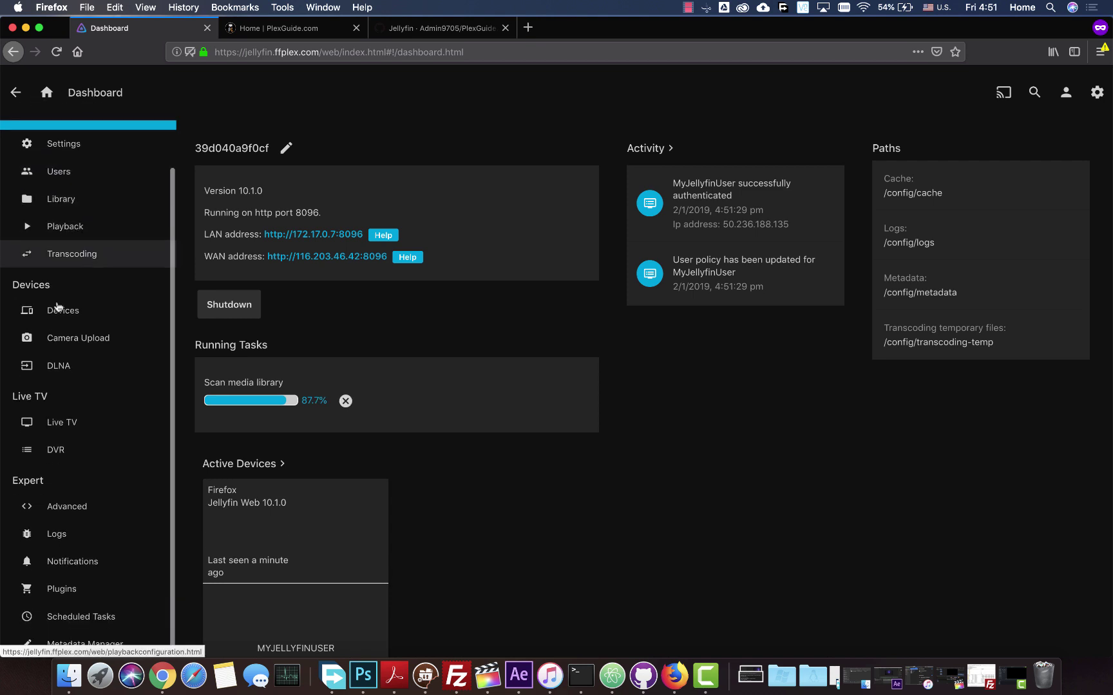
pyautogui.click(70, 435)
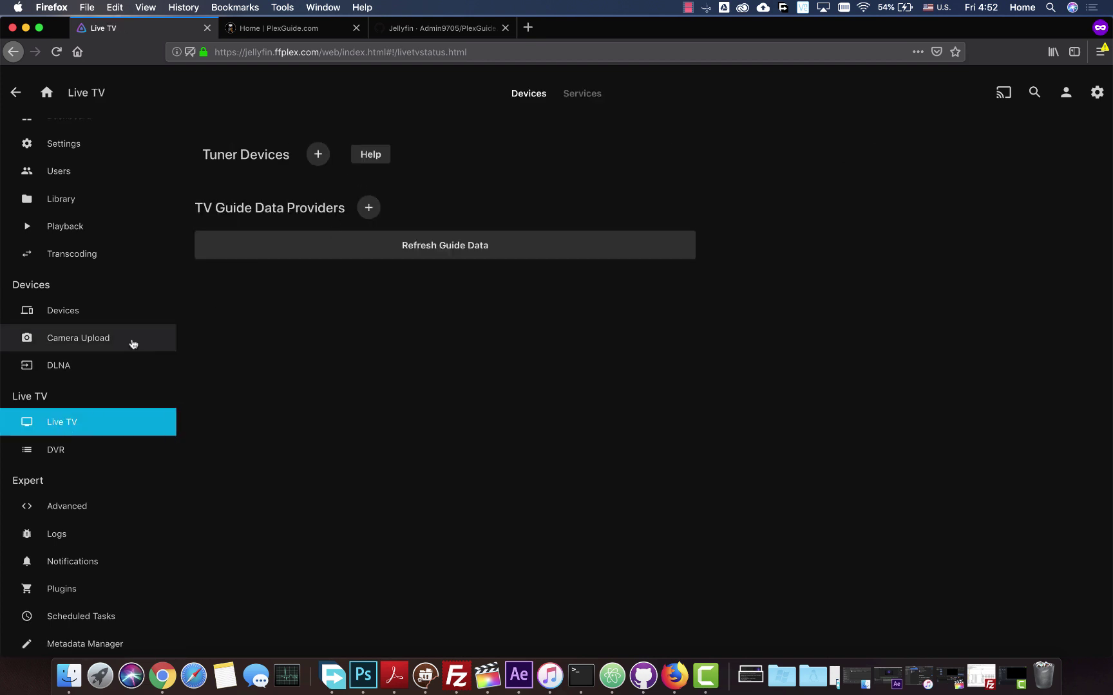
pyautogui.scroll(2, 129, 338)
pyautogui.click(84, 253)
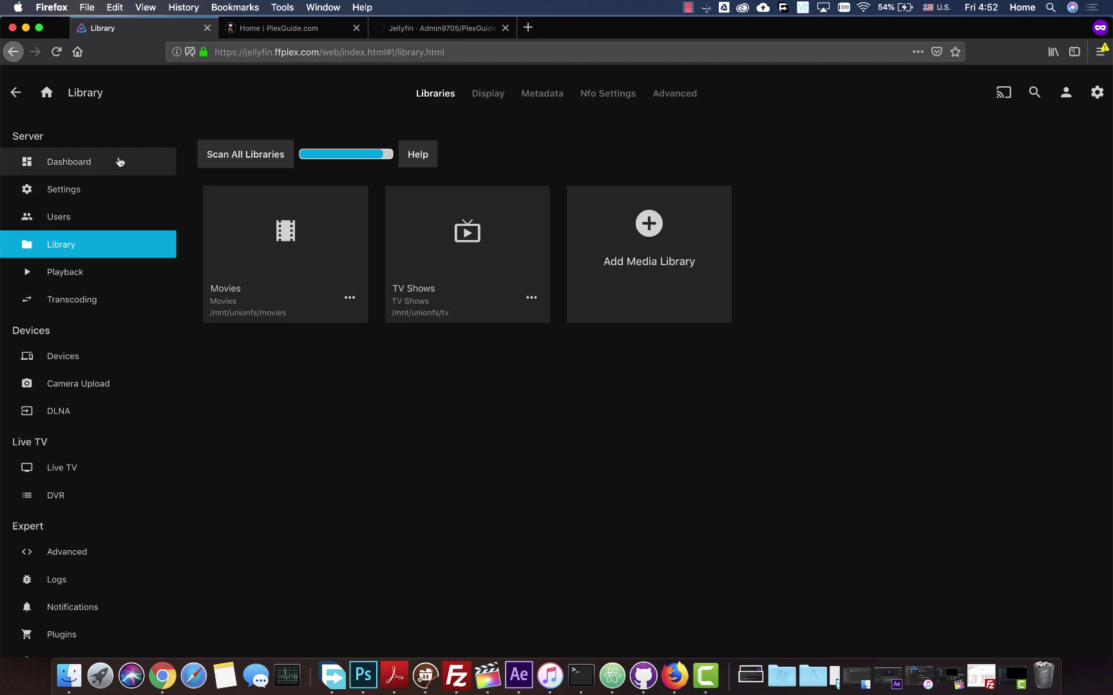
pyautogui.scroll(-1, 87, 289)
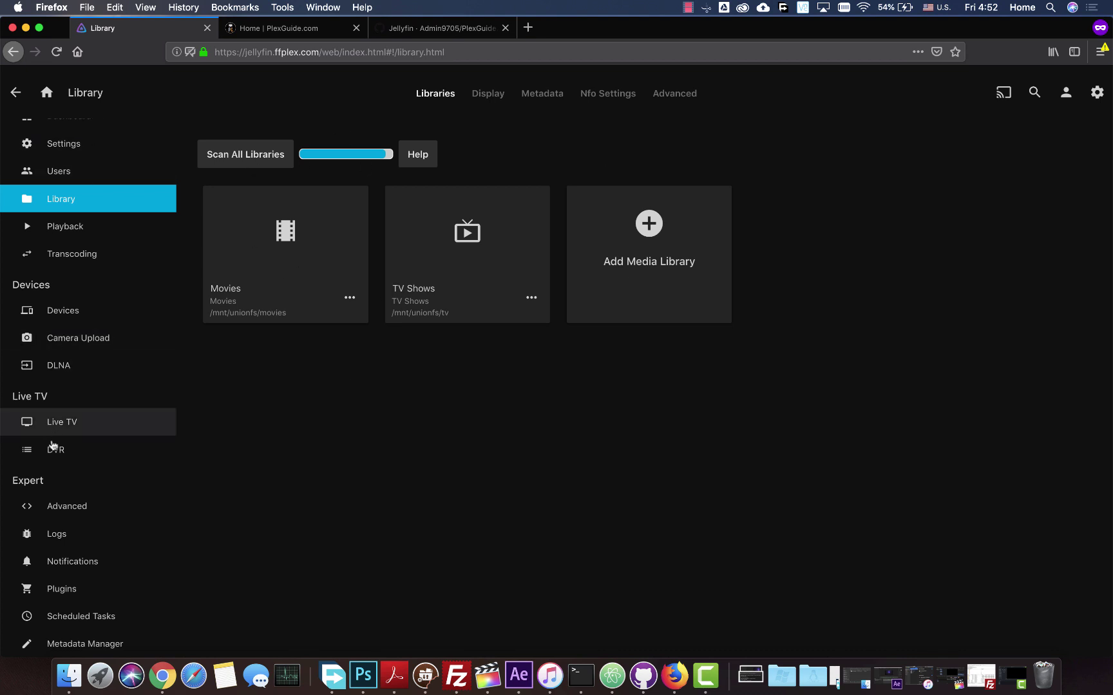
pyautogui.scroll(1, 104, 432)
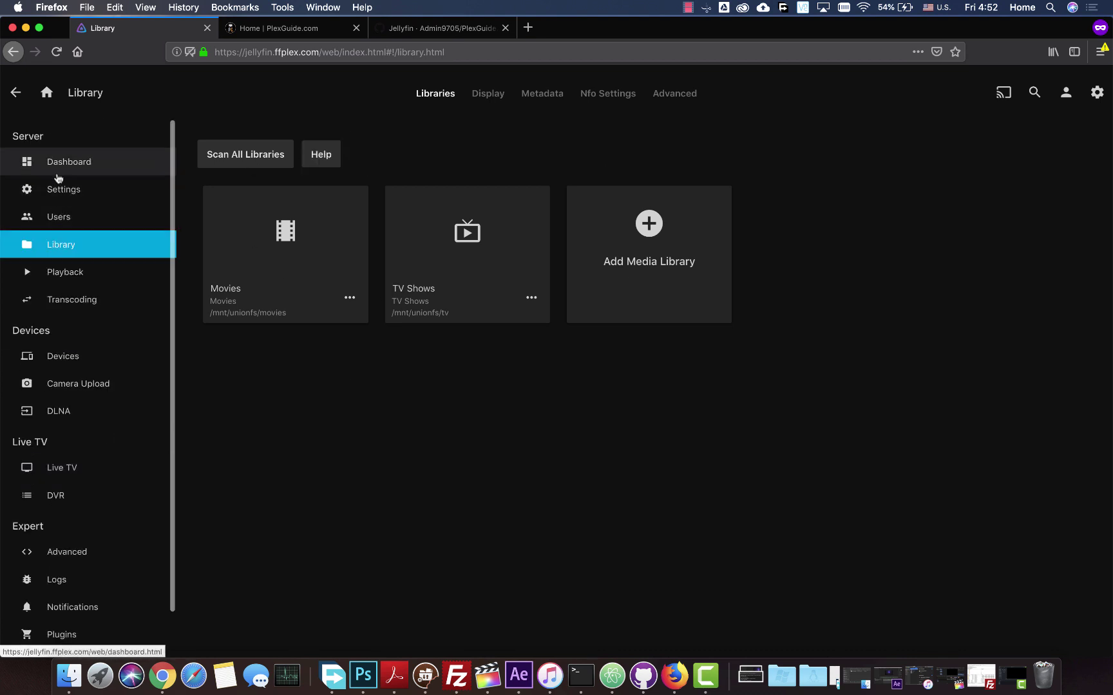
# Browse the home page, the TV Shows library and the user preferences page
pyautogui.click(47, 95)
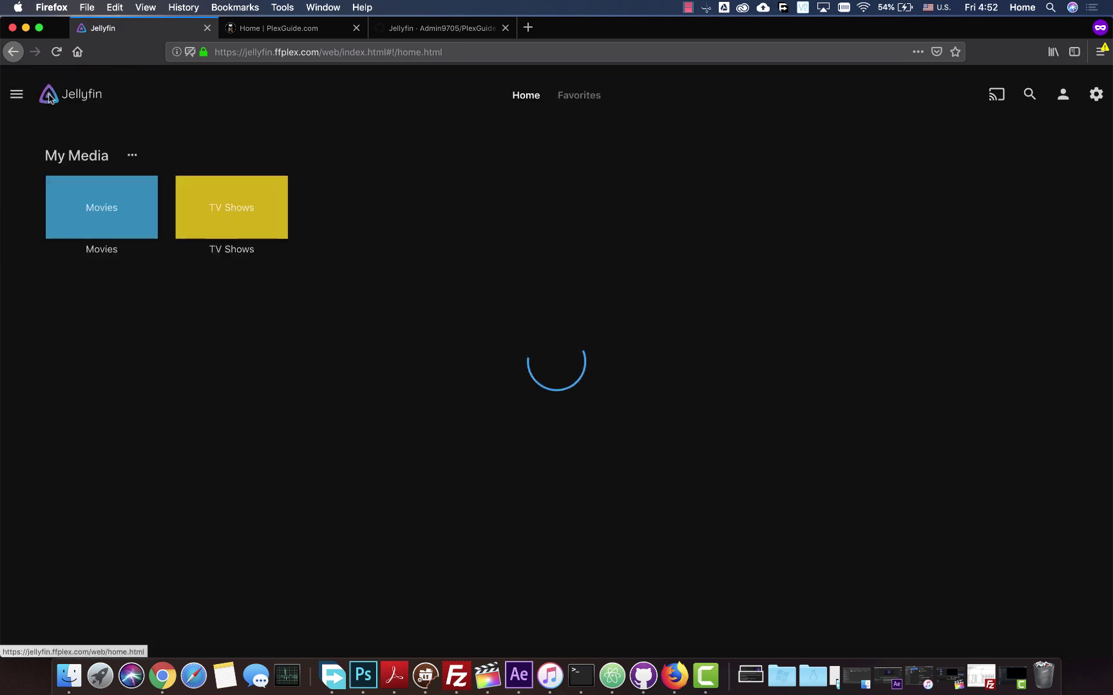
pyautogui.click(13, 95)
pyautogui.click(65, 183)
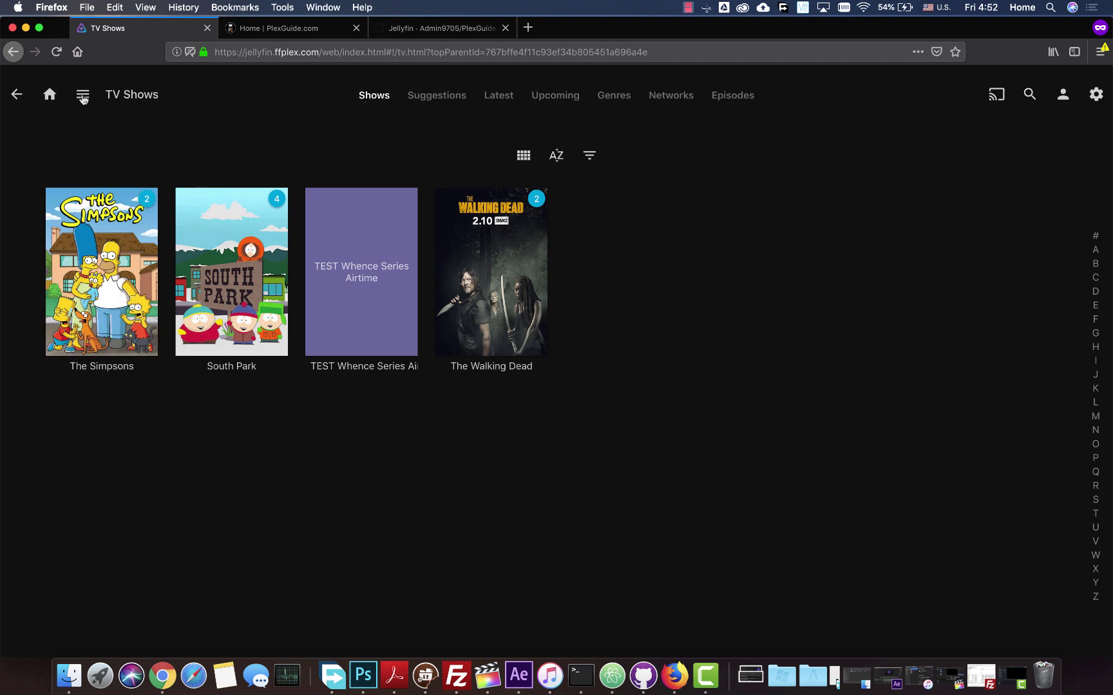
pyautogui.click(82, 96)
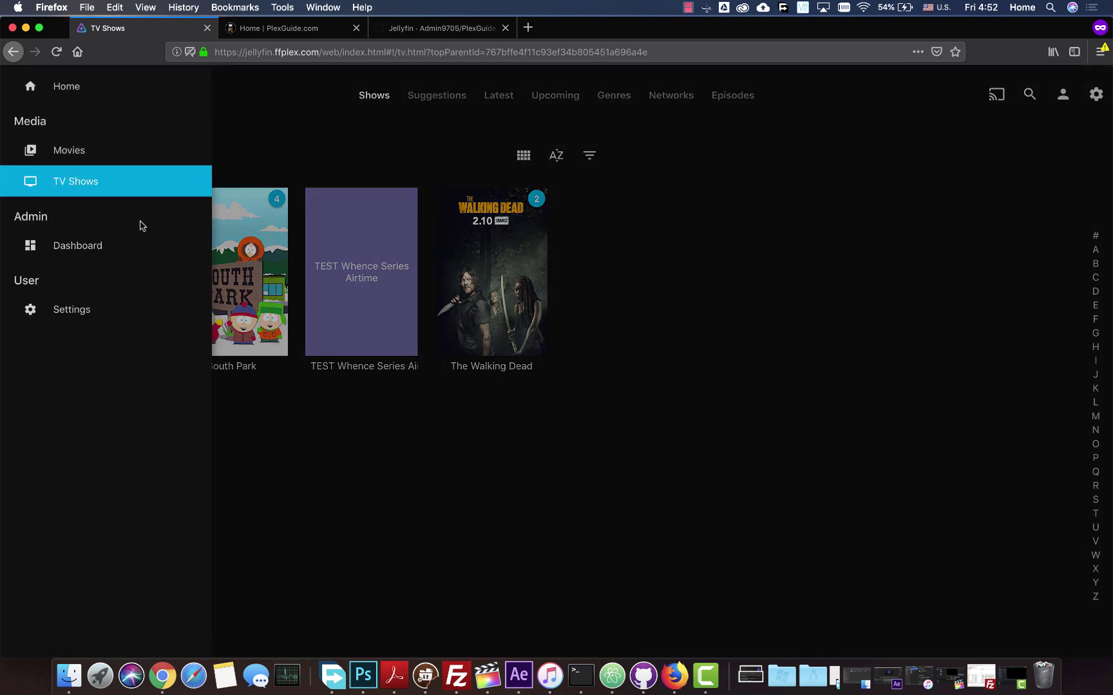
pyautogui.click(81, 312)
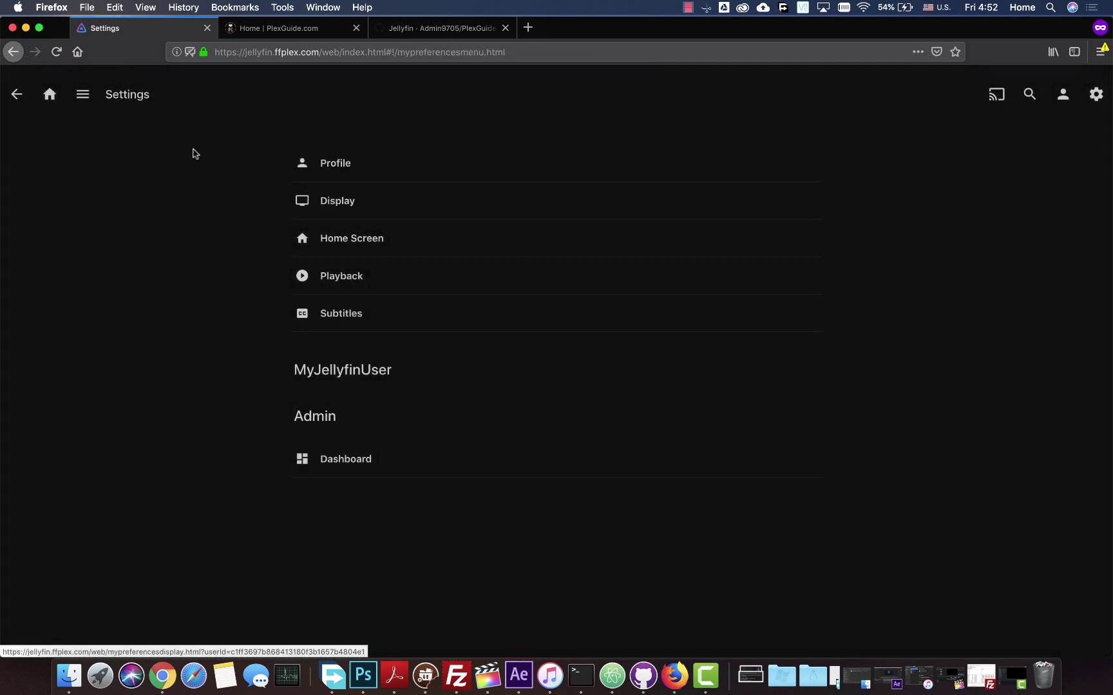
pyautogui.click(49, 95)
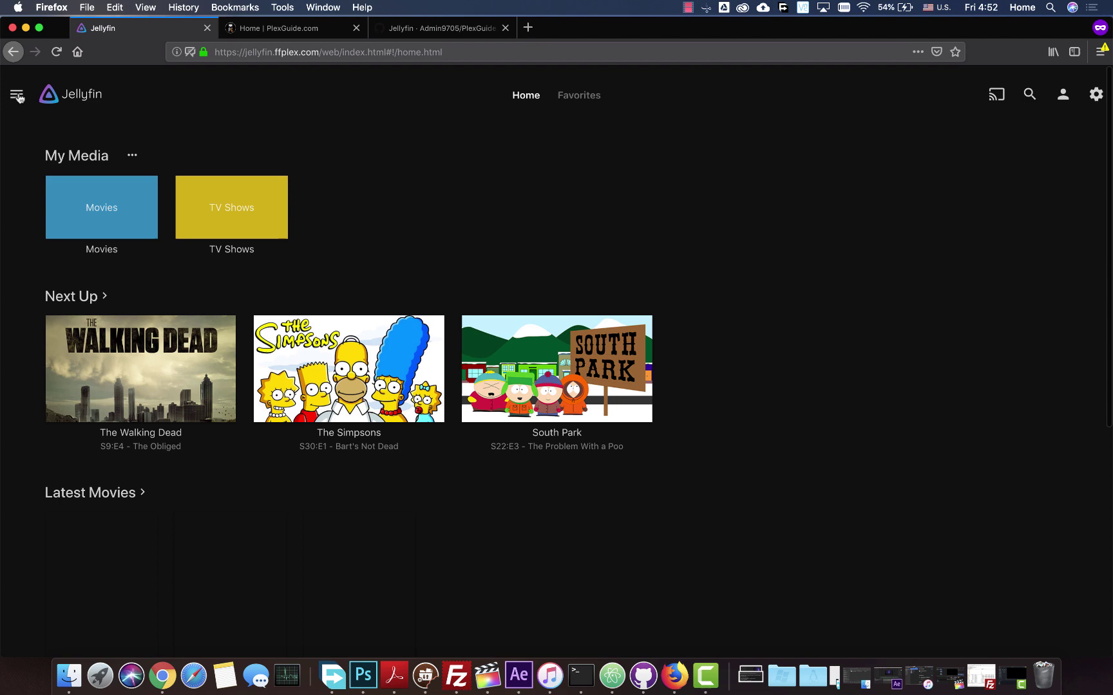
pyautogui.click(19, 97)
pyautogui.click(67, 317)
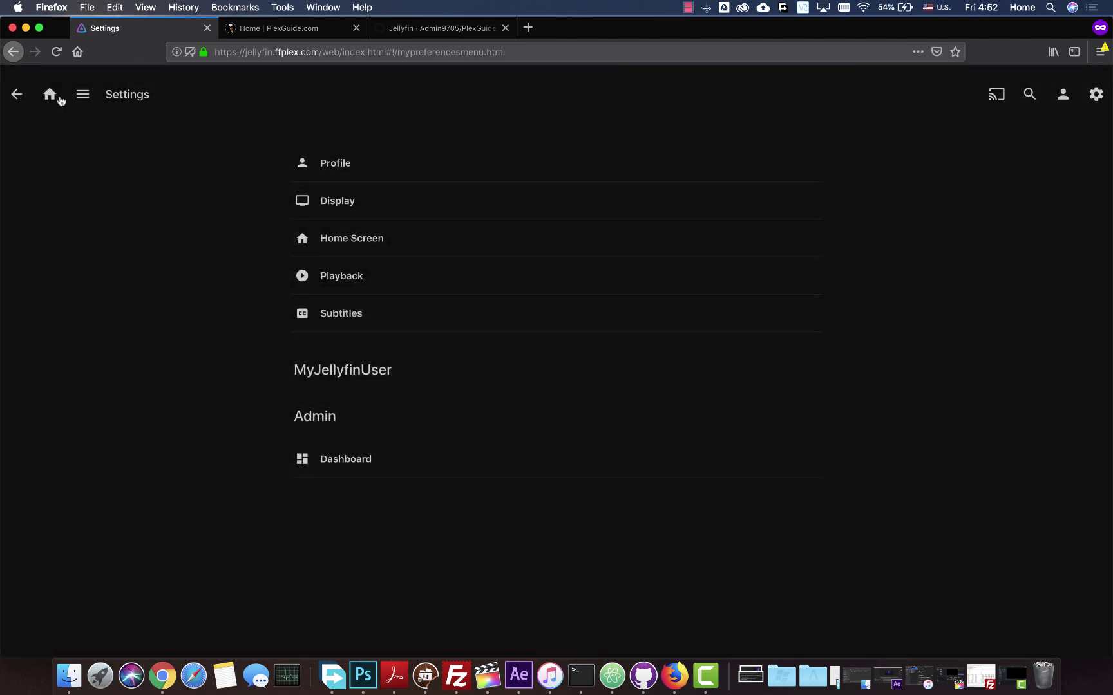
# Go to Dashboard > Users and start adding a new user
pyautogui.click(79, 96)
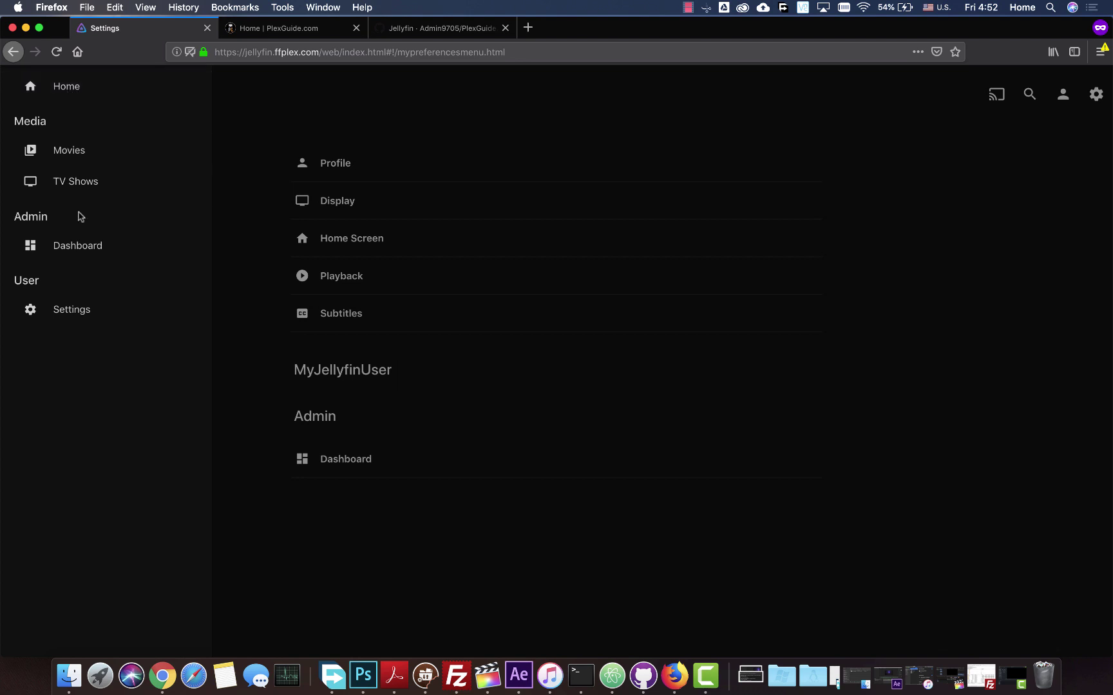
pyautogui.click(77, 247)
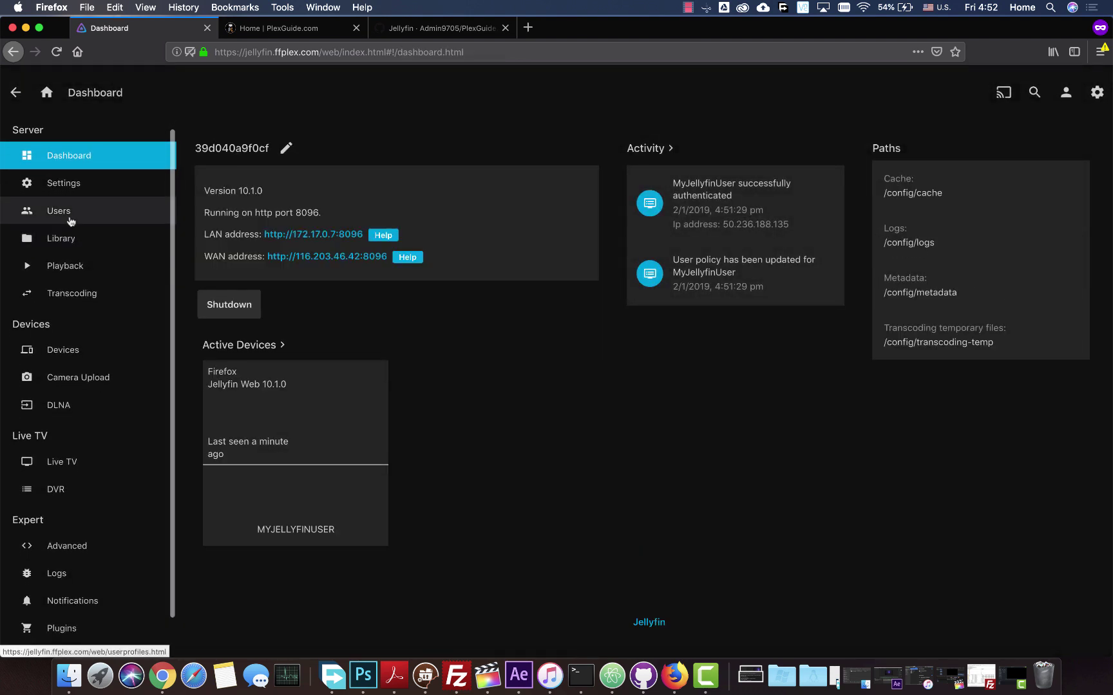
pyautogui.click(71, 221)
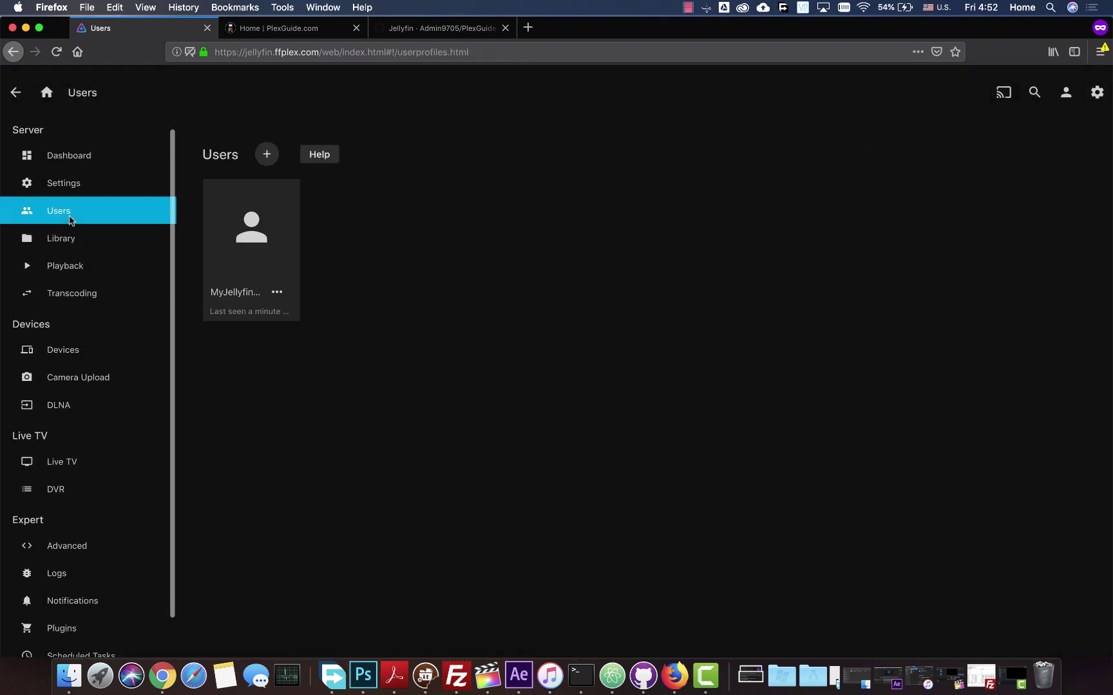
pyautogui.click(267, 154)
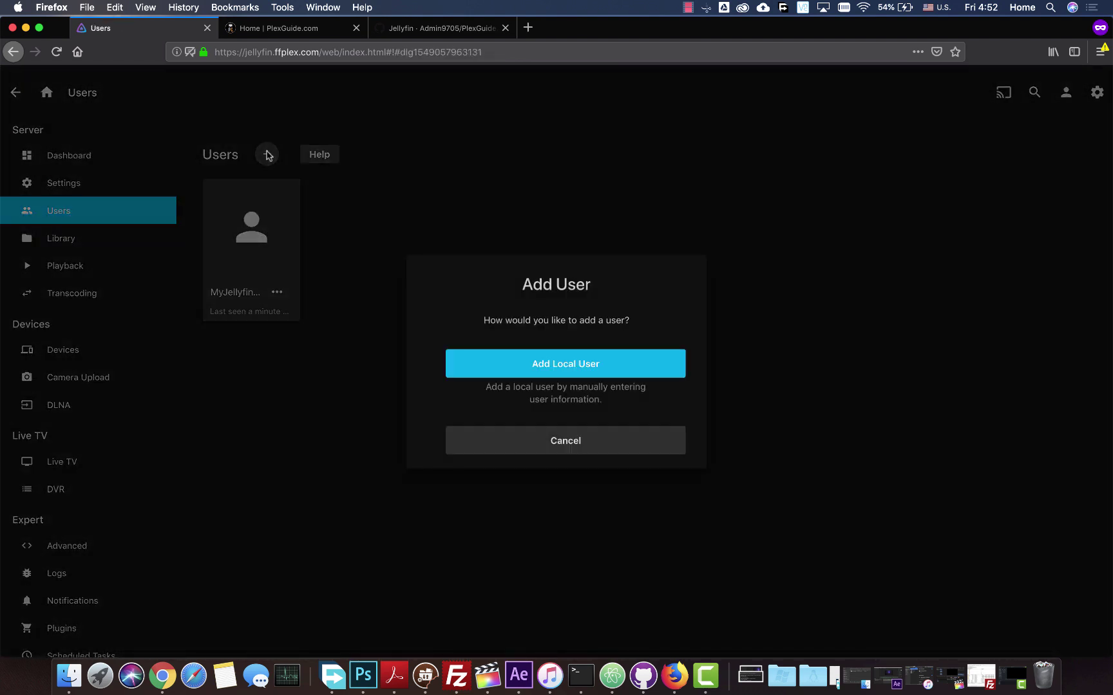
pyautogui.click(580, 371)
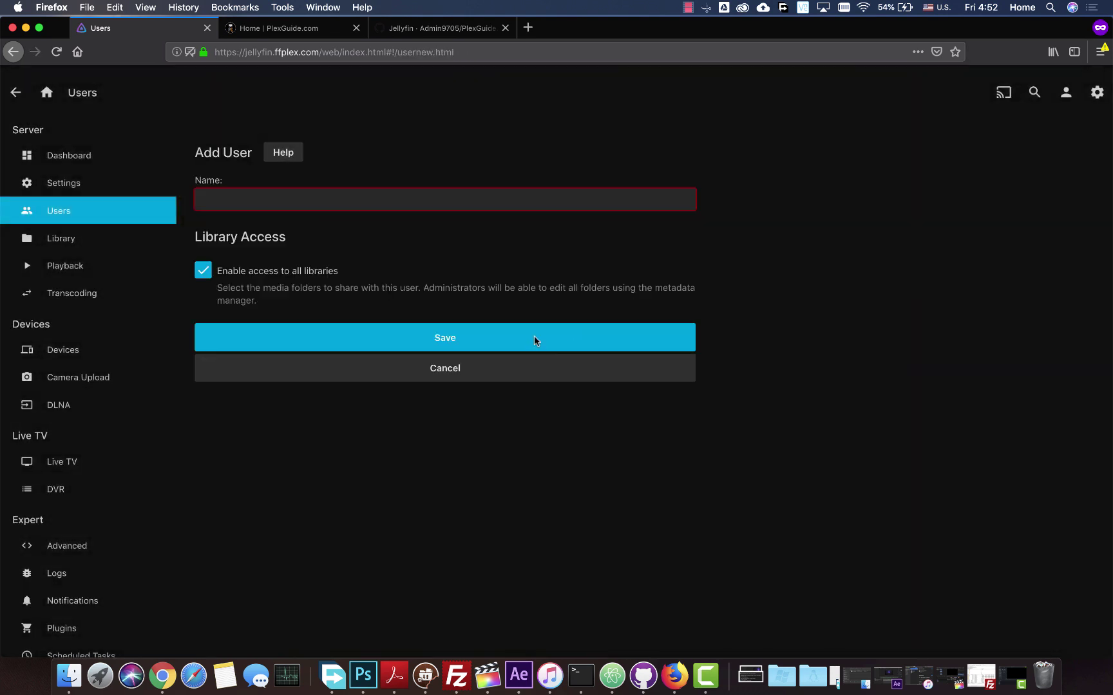
pyautogui.click(406, 203)
pyautogui.write('betatest')
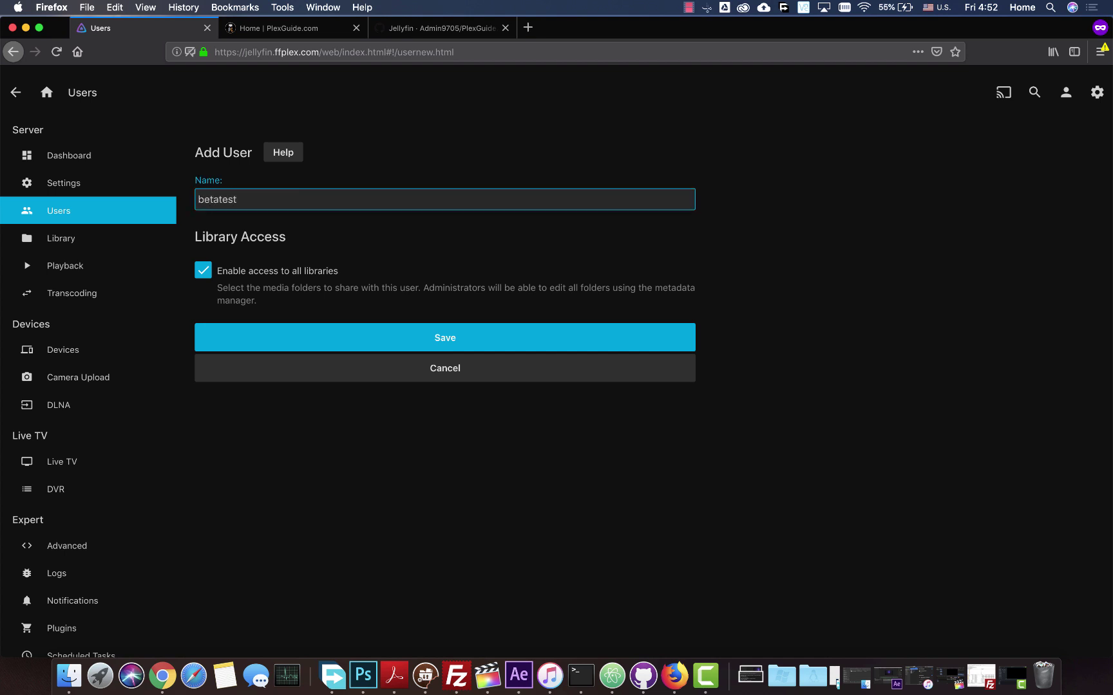
pyautogui.click(203, 273)
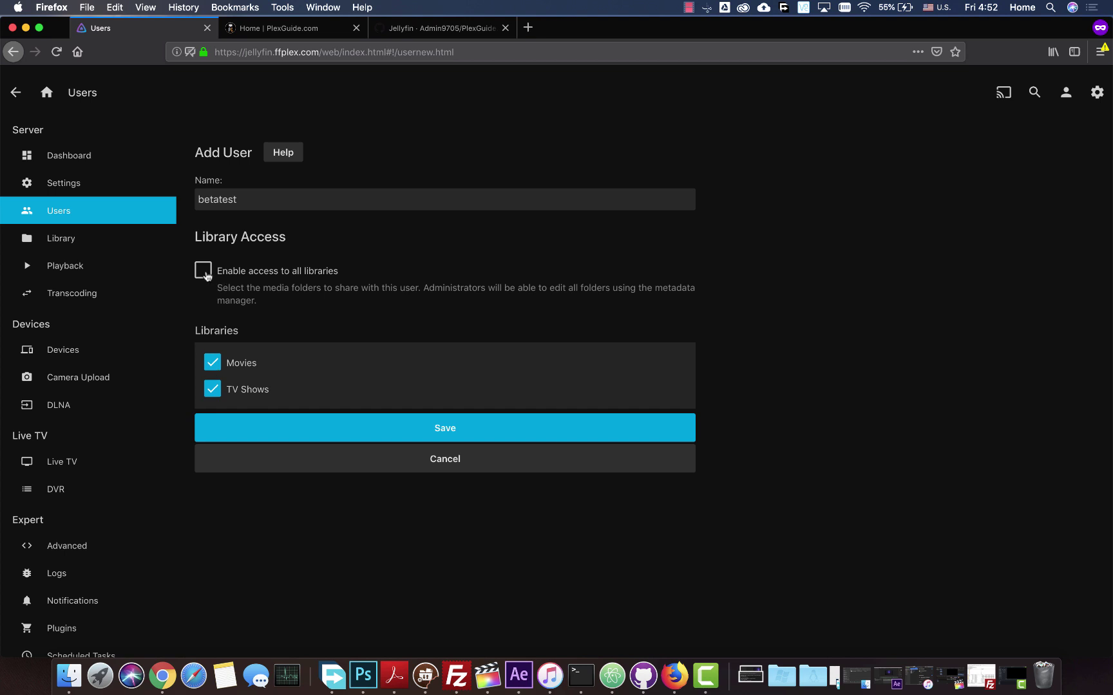
pyautogui.click(204, 271)
pyautogui.click(409, 343)
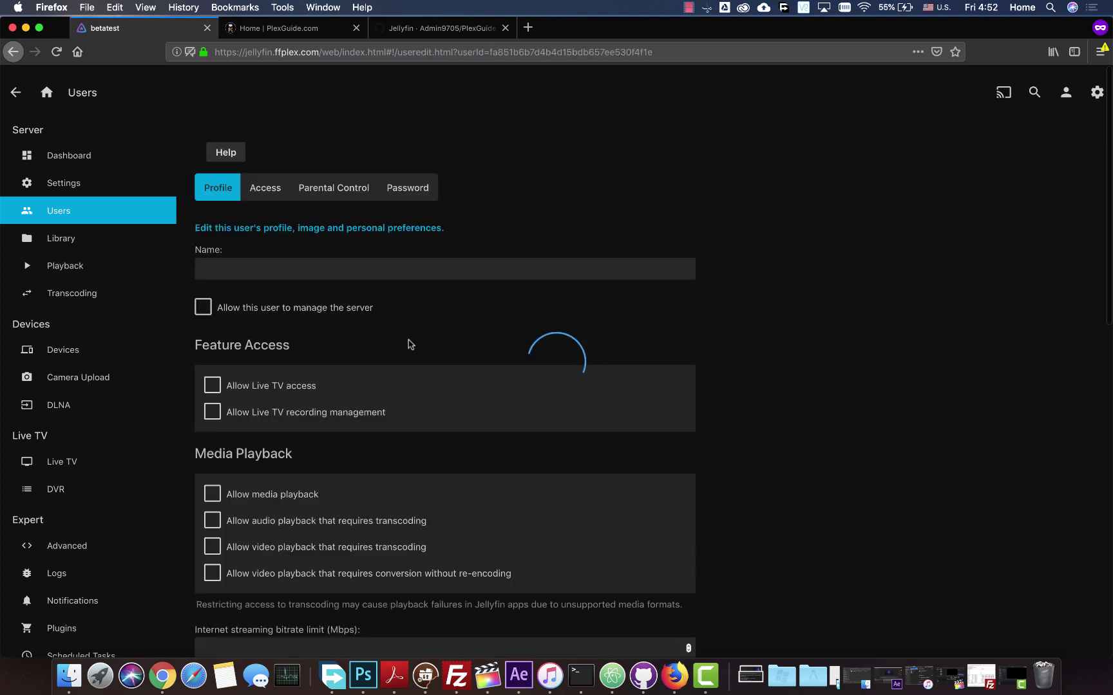
pyautogui.scroll(-5, 295, 235)
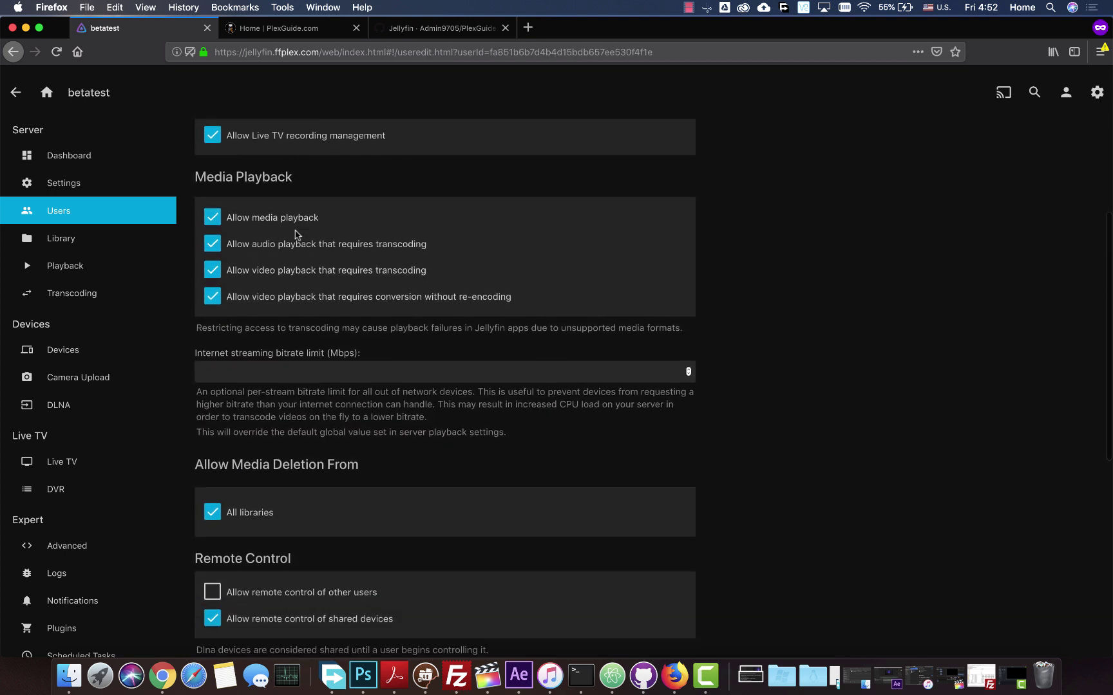
pyautogui.scroll(-7, 295, 235)
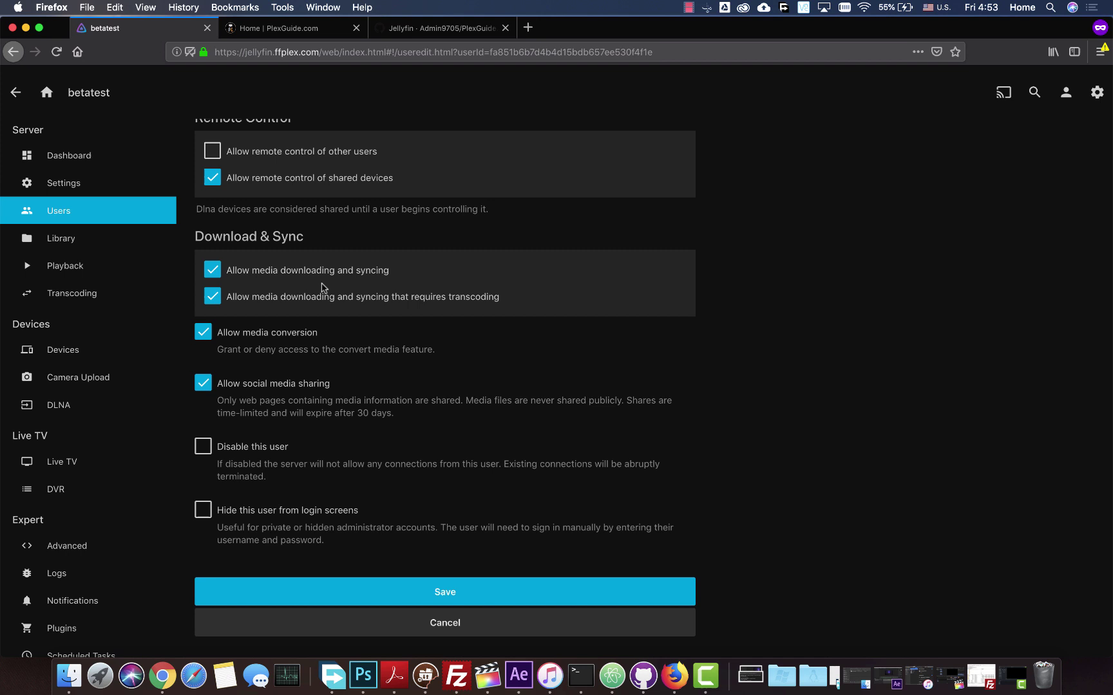
pyautogui.scroll(1, 312, 335)
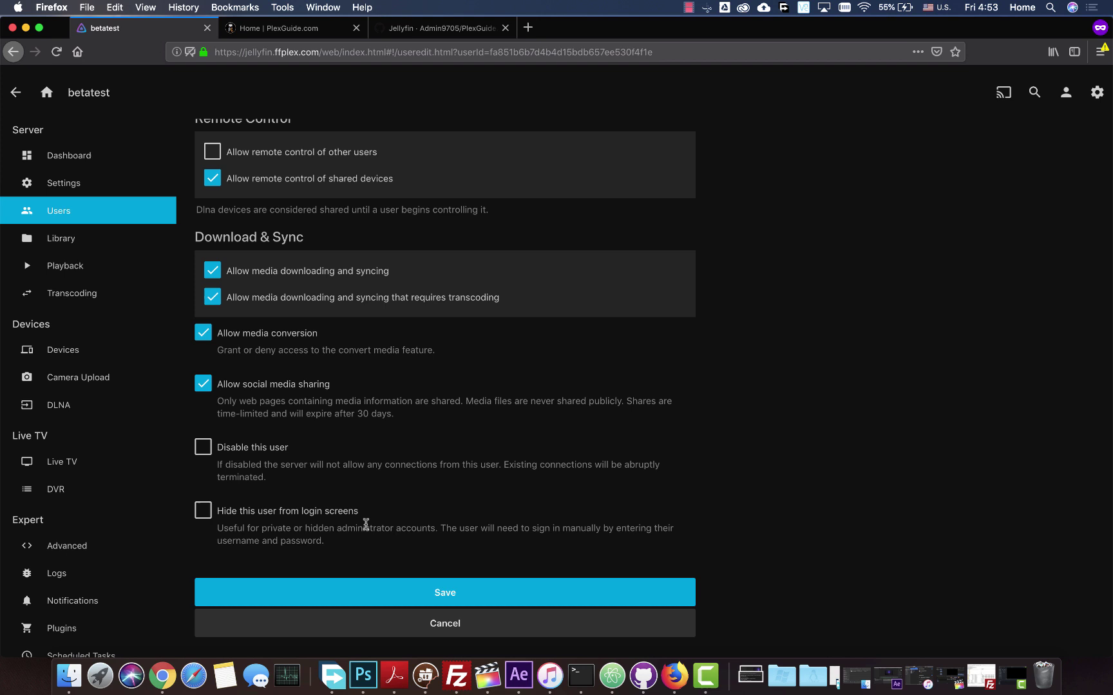
pyautogui.scroll(5, 248, 486)
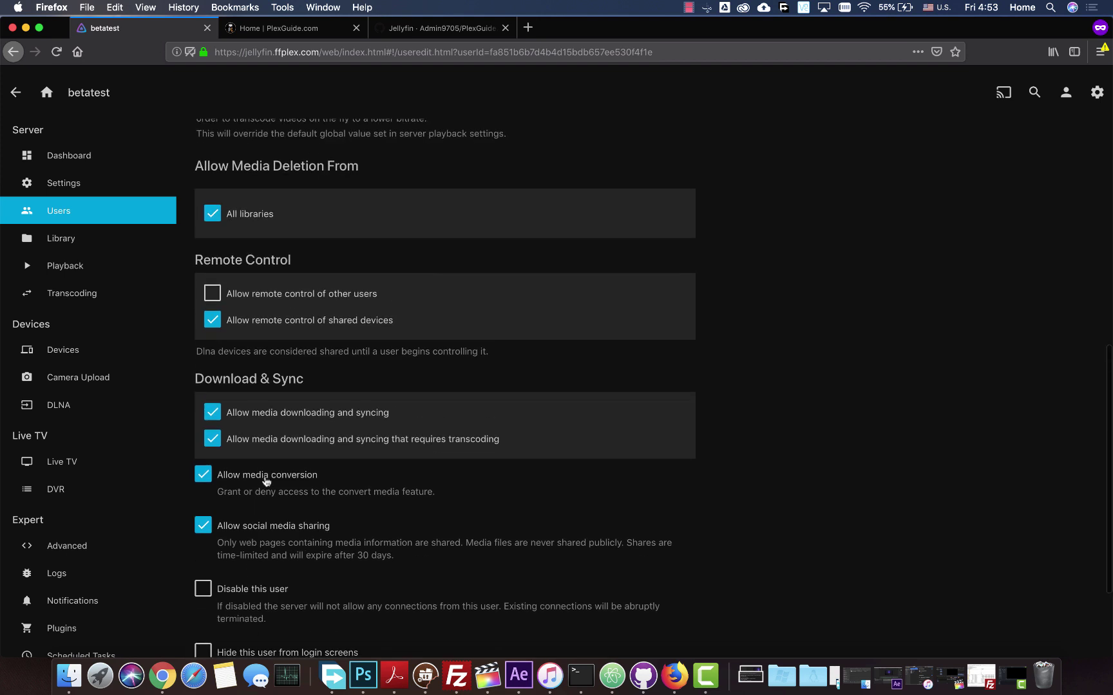
pyautogui.scroll(3, 266, 479)
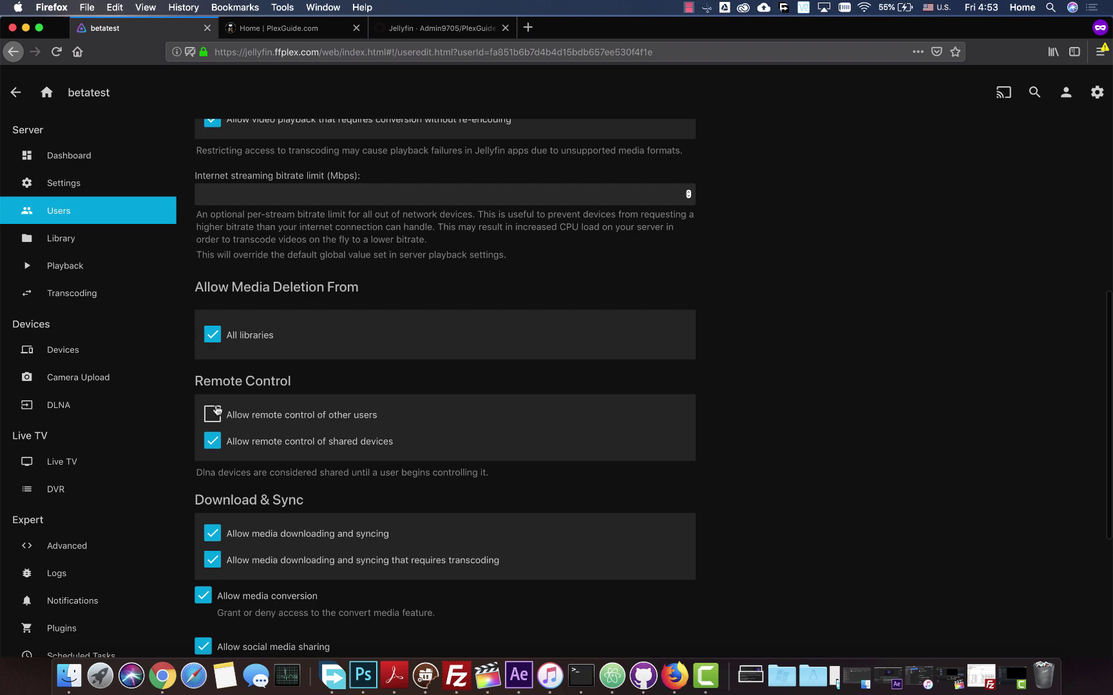
pyautogui.scroll(-1, 225, 411)
pyautogui.scroll(-10, 231, 393)
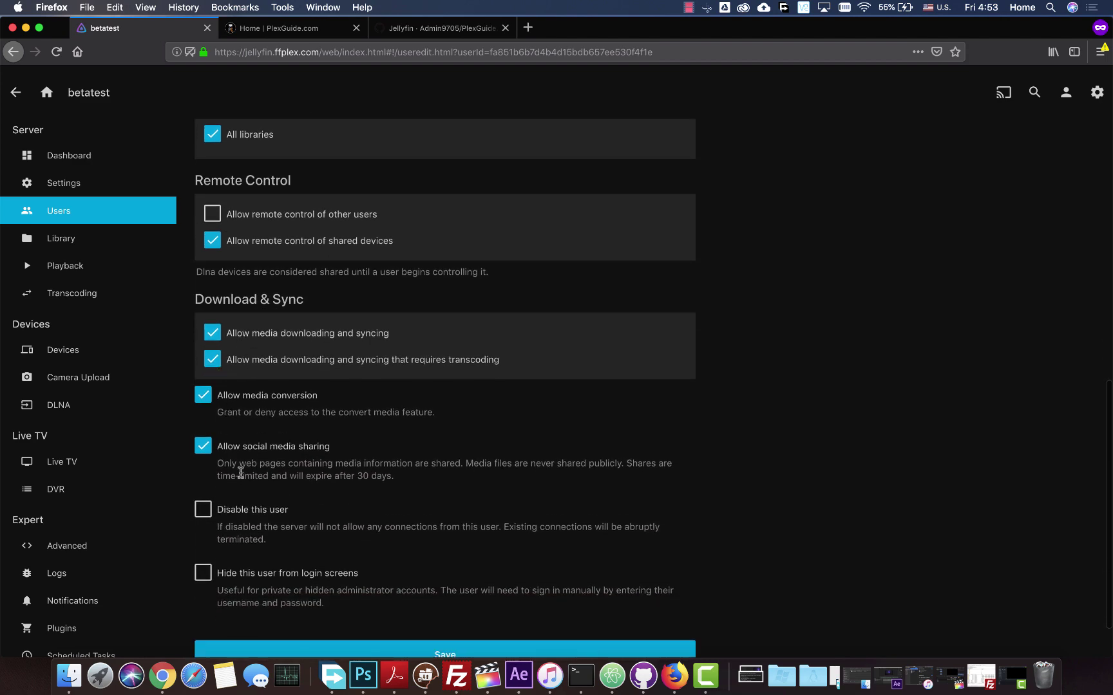
pyautogui.scroll(11, 241, 469)
pyautogui.scroll(12, 248, 393)
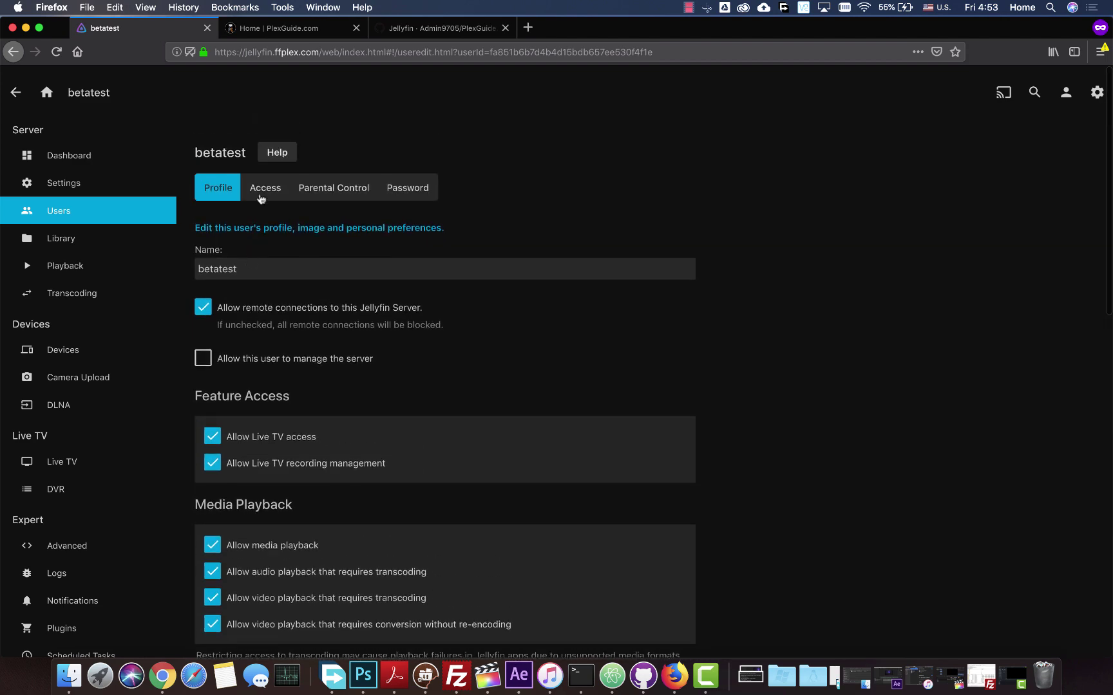
pyautogui.click(406, 192)
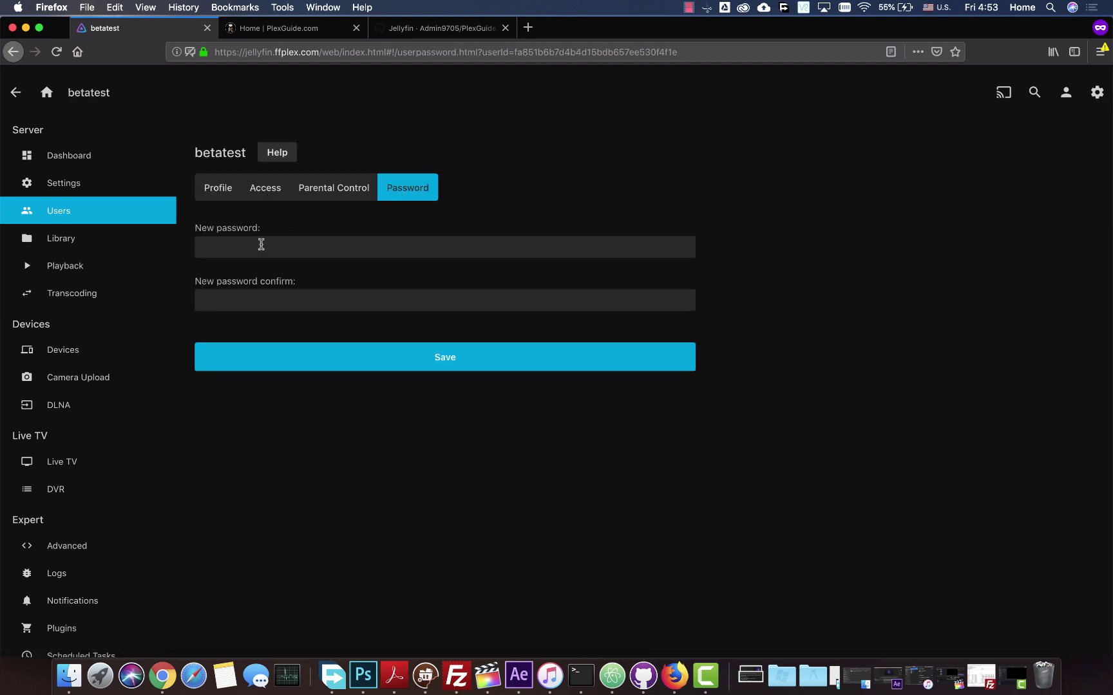
pyautogui.click(319, 189)
pyautogui.scroll(-2, 276, 309)
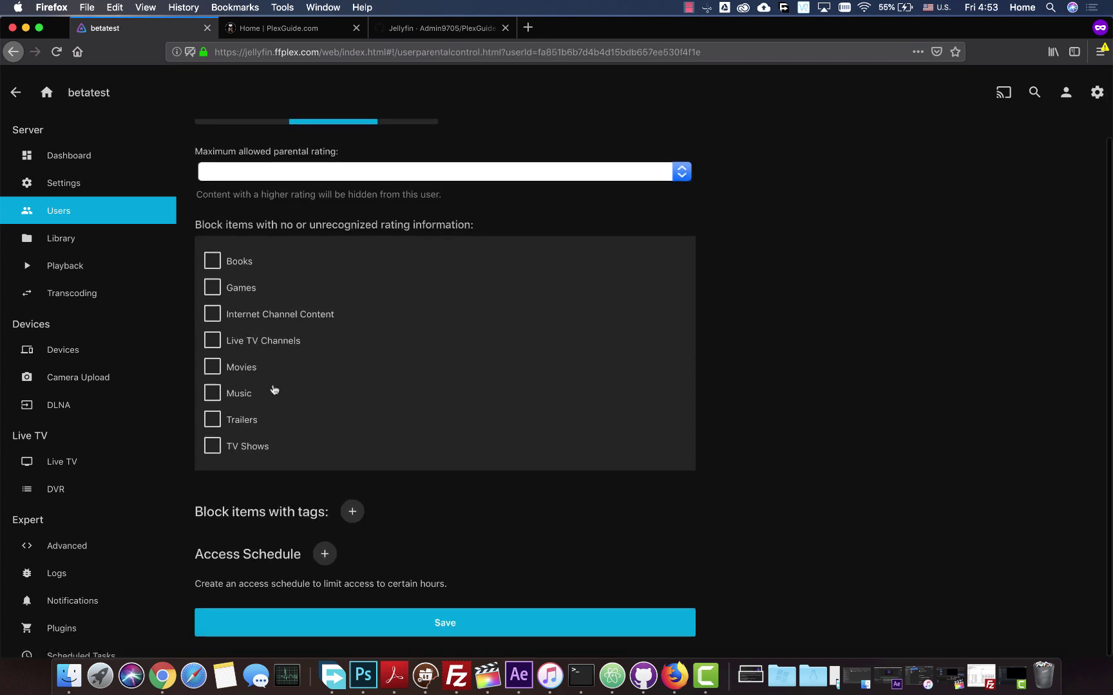
pyautogui.scroll(3, 274, 361)
pyautogui.click(266, 186)
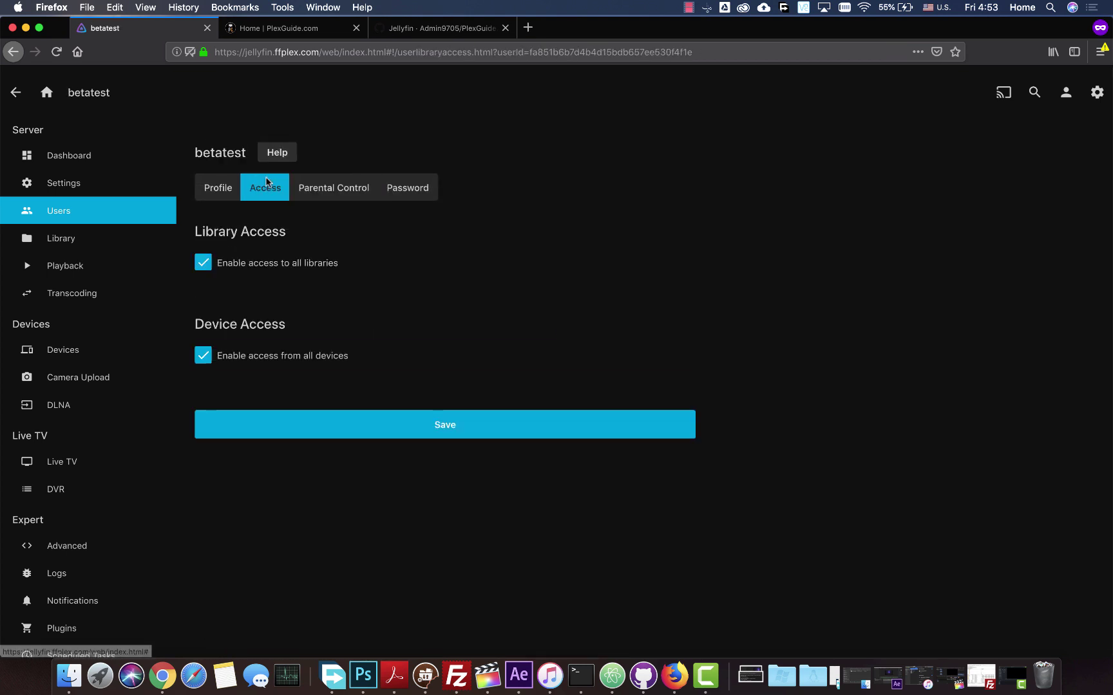
pyautogui.click(204, 263)
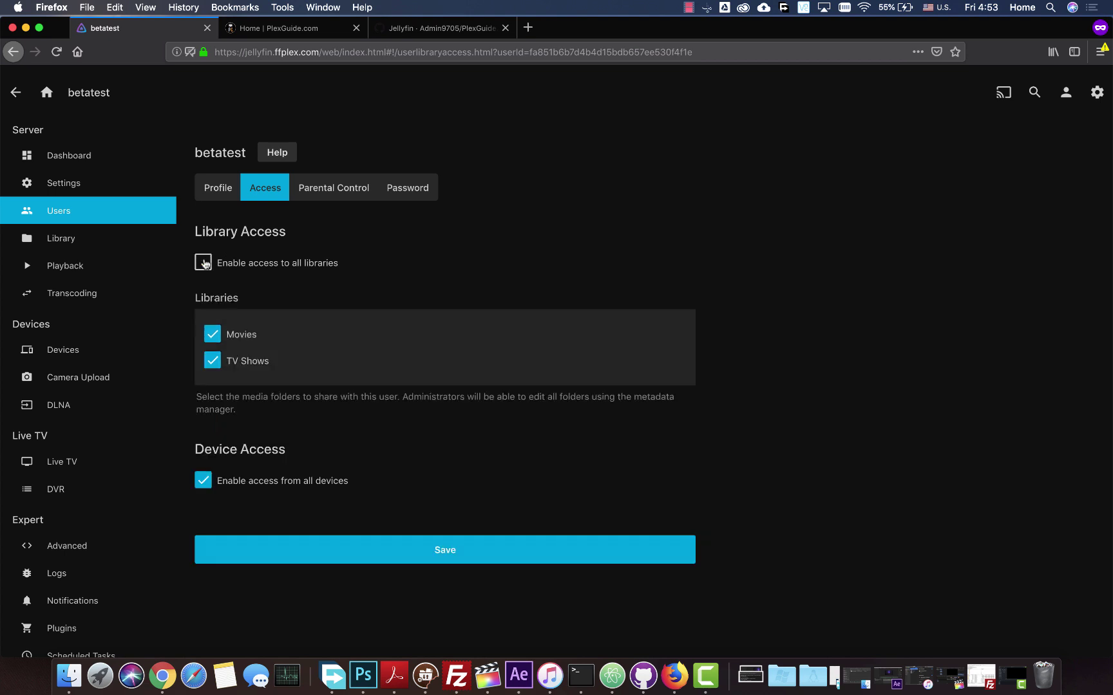
pyautogui.click(203, 263)
pyautogui.click(203, 355)
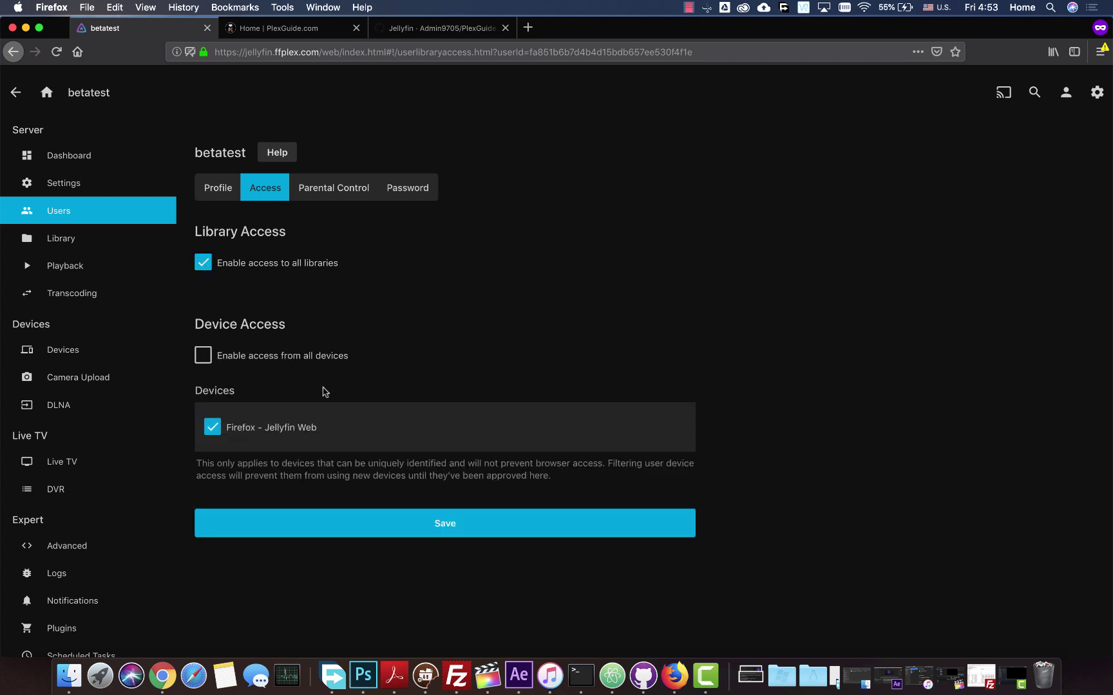
pyautogui.click(204, 355)
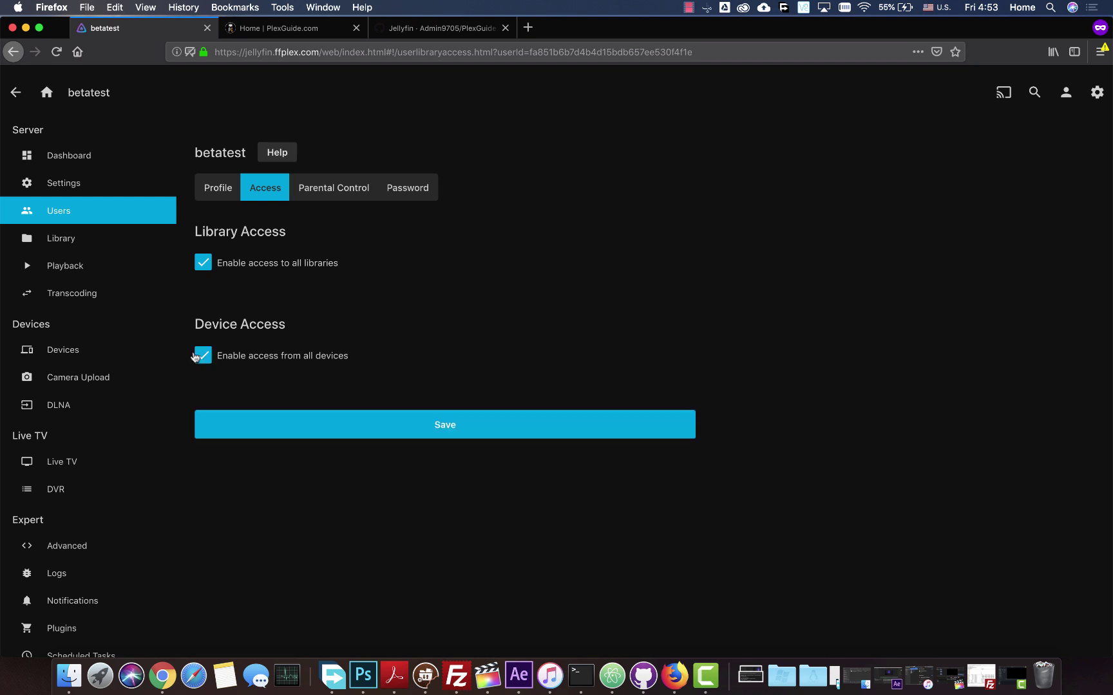
pyautogui.click(221, 192)
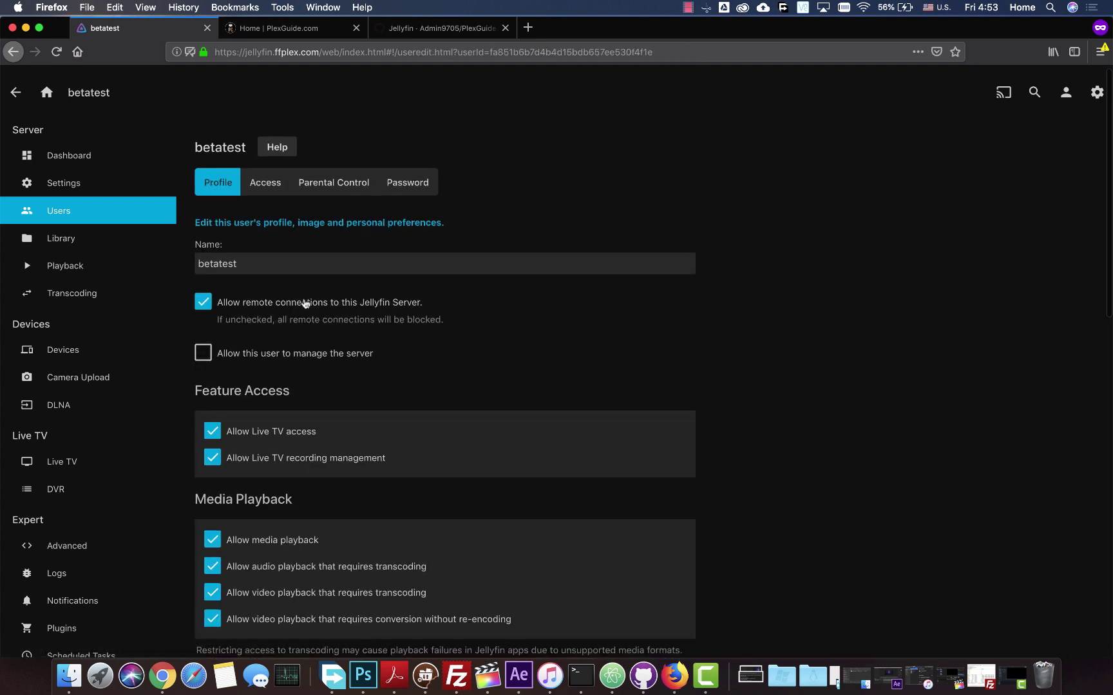
pyautogui.scroll(-8, 298, 365)
pyautogui.scroll(2, 288, 341)
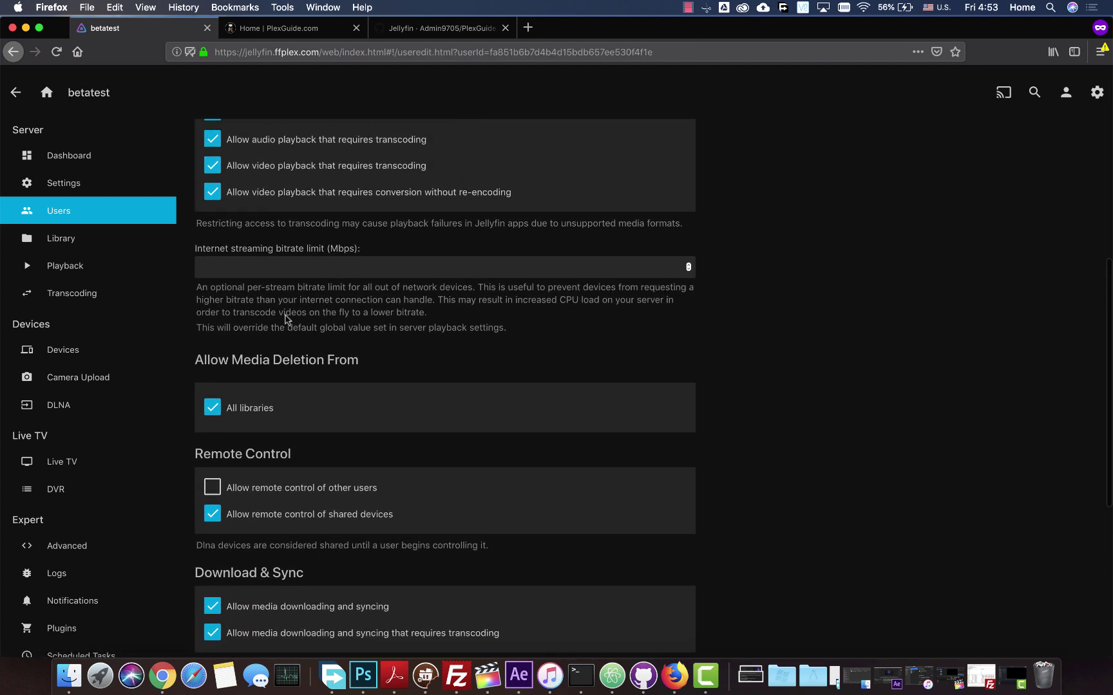
pyautogui.click(293, 270)
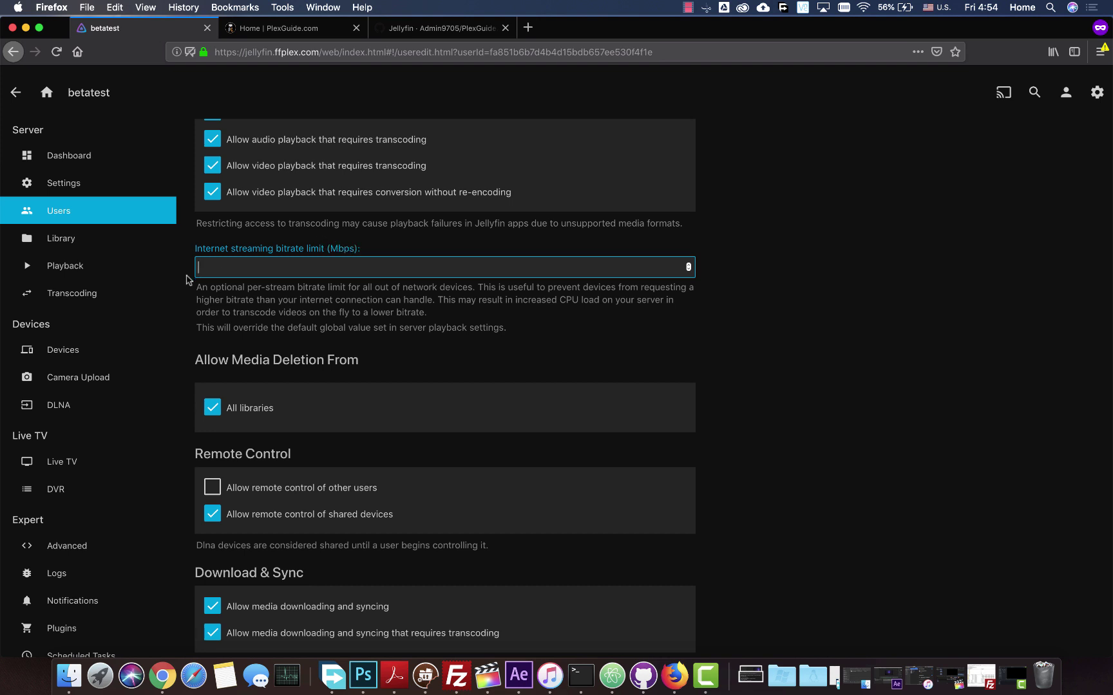
pyautogui.scroll(-1, 84, 290)
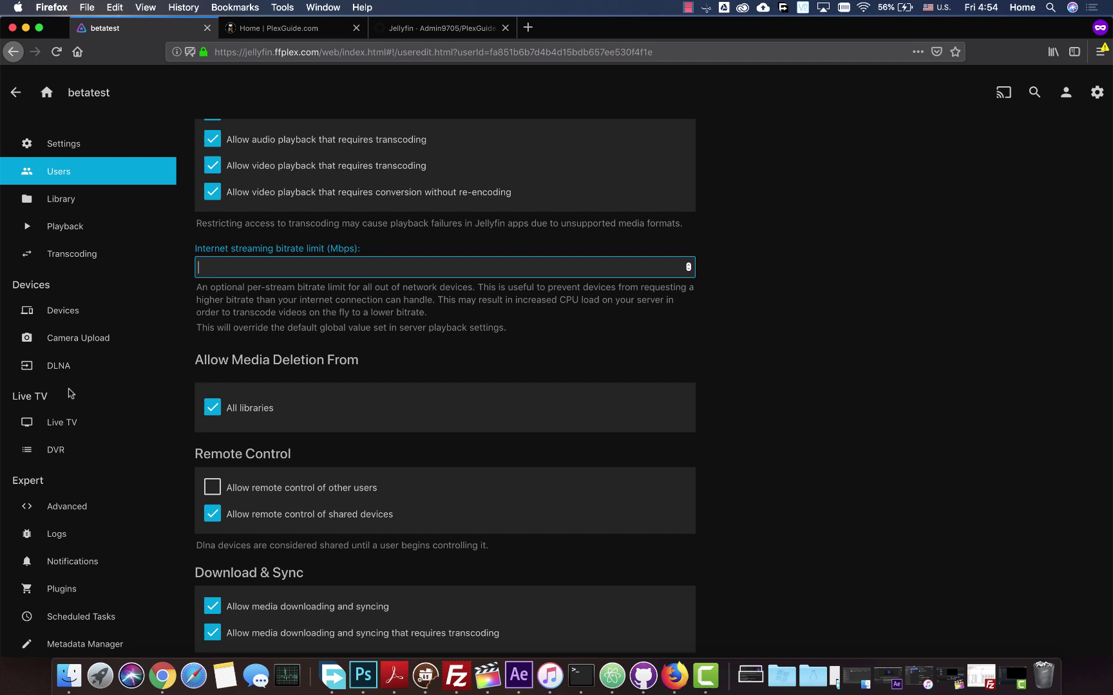
# Look through the Advanced, Live TV, DVR, DLNA, Devices and Playback dashboard pages
pyautogui.click(67, 507)
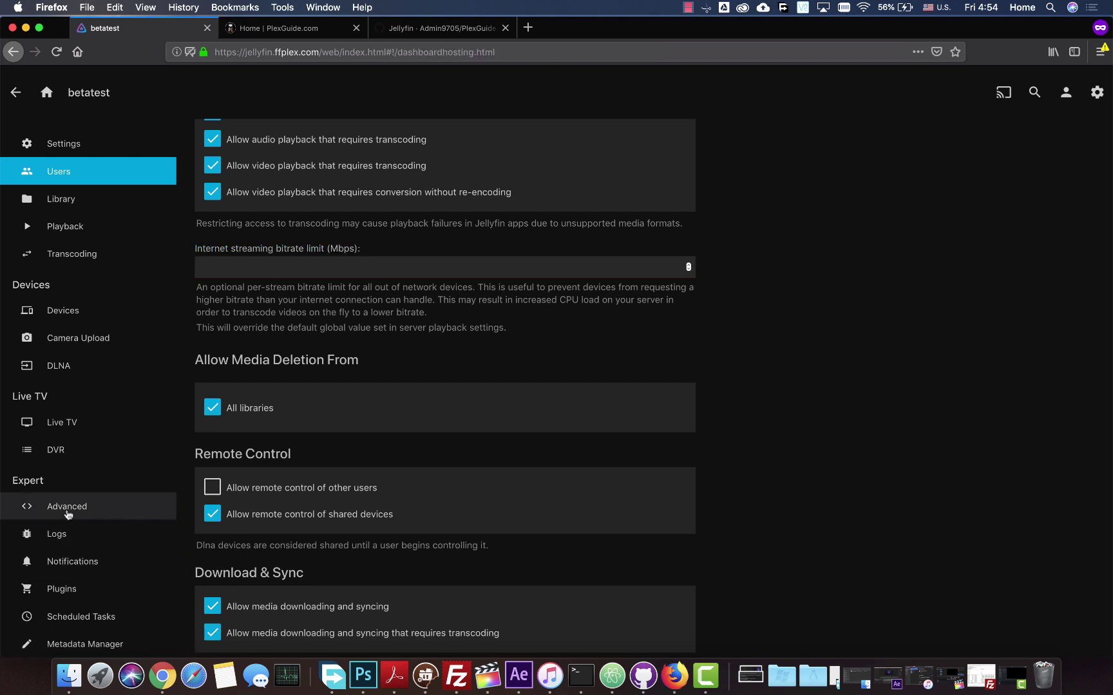
pyautogui.scroll(-10, 251, 283)
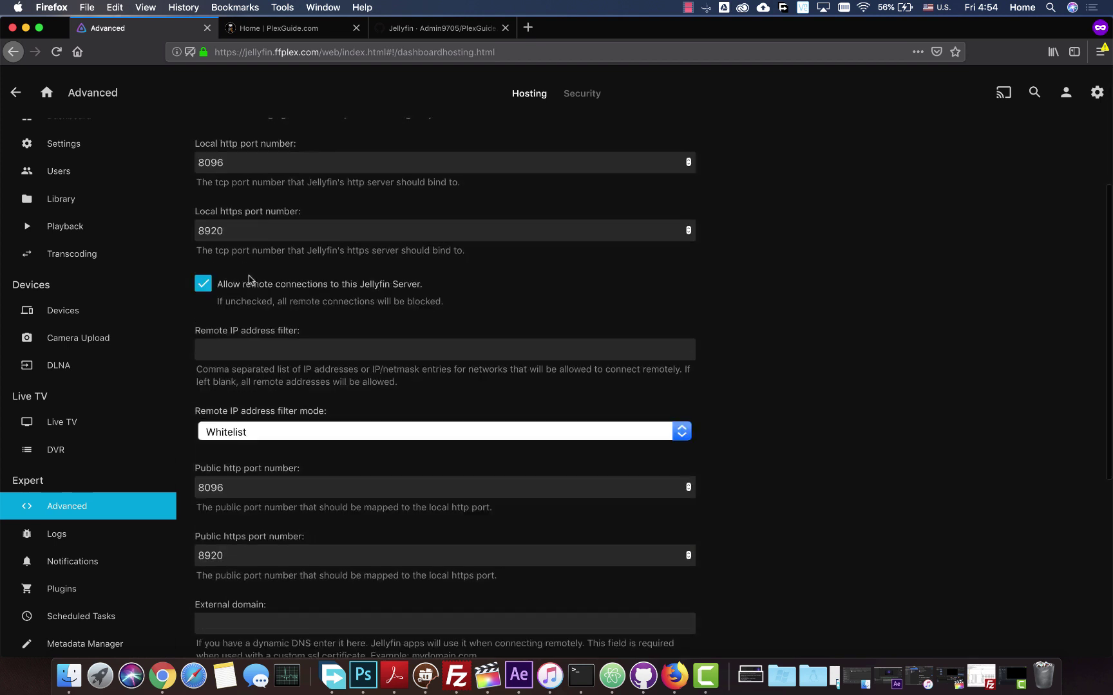
pyautogui.scroll(-3, 263, 380)
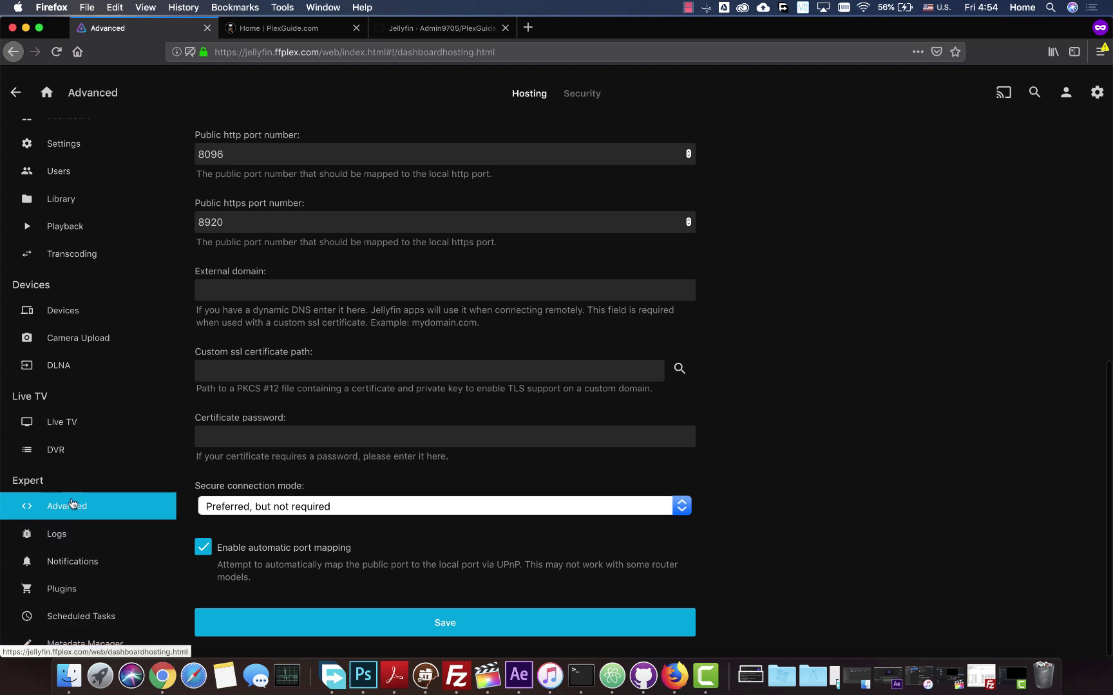
pyautogui.scroll(2, 62, 428)
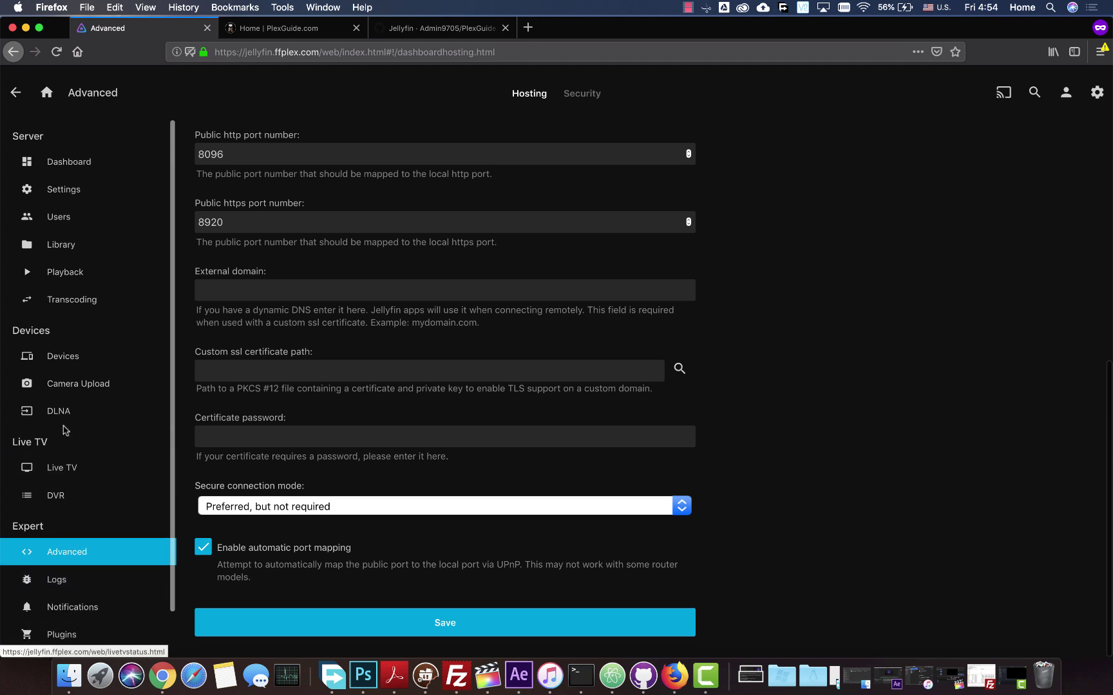
pyautogui.click(61, 467)
pyautogui.click(59, 495)
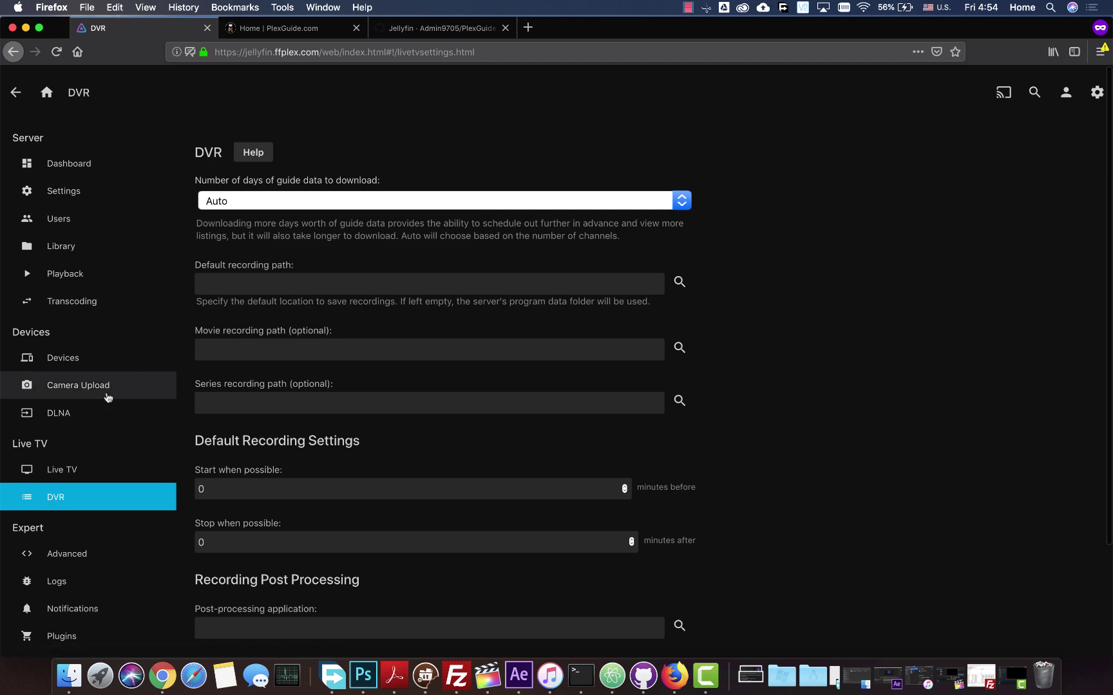
pyautogui.click(77, 416)
pyautogui.click(70, 357)
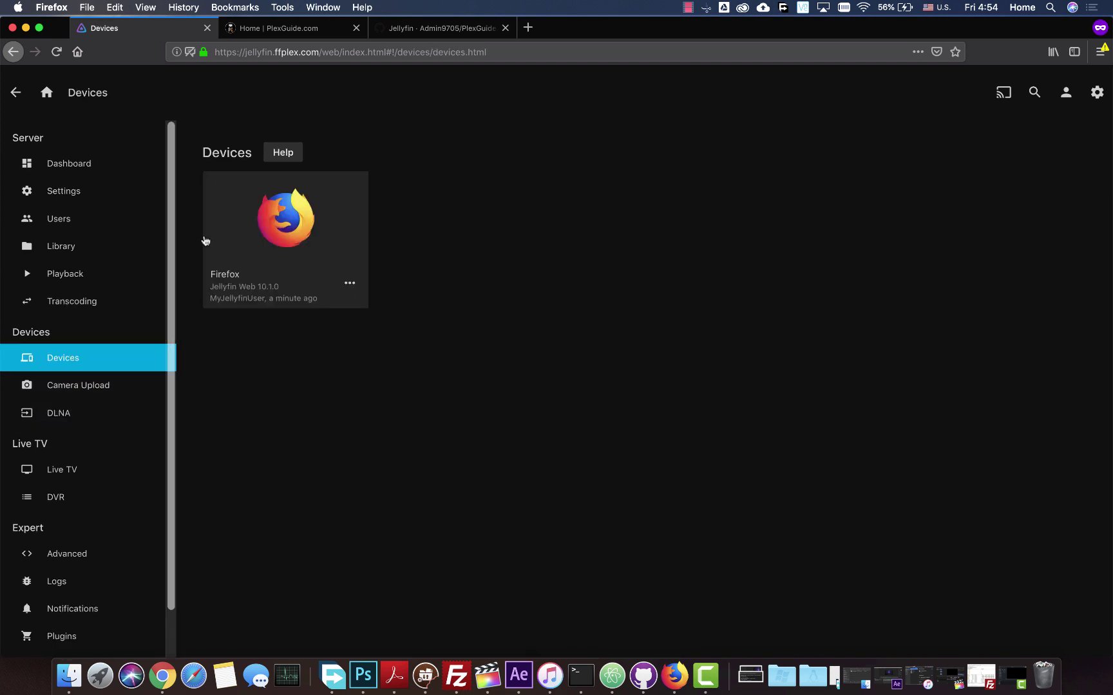
pyautogui.click(93, 281)
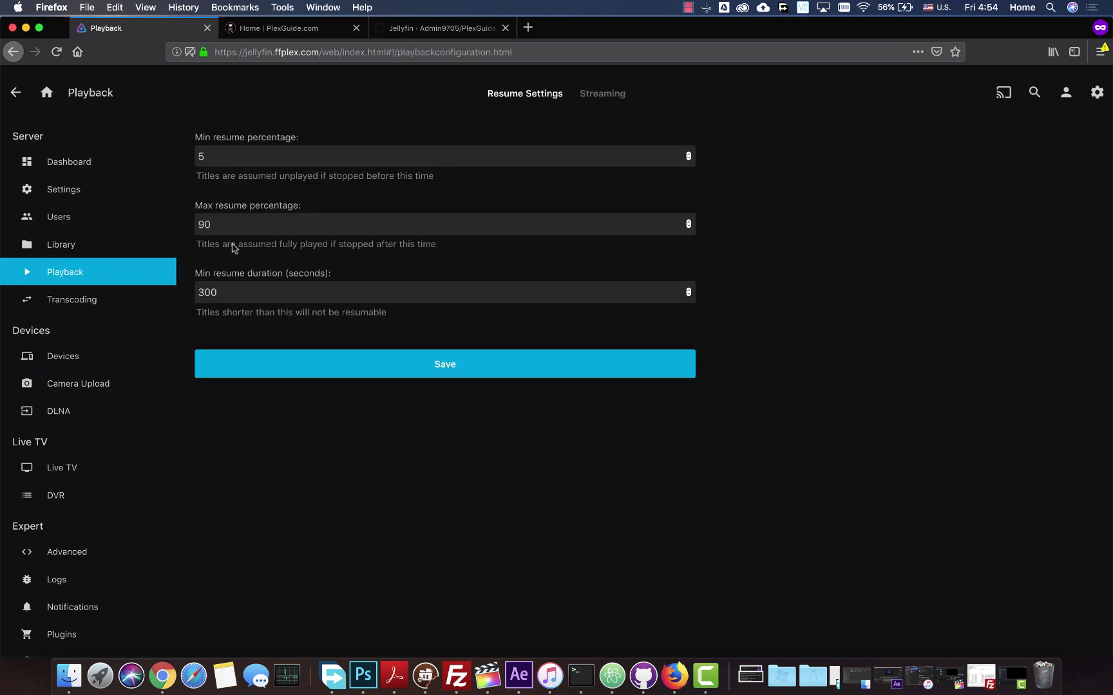
# Open the Transcoding settings and leave hardware acceleration at None
pyautogui.click(106, 304)
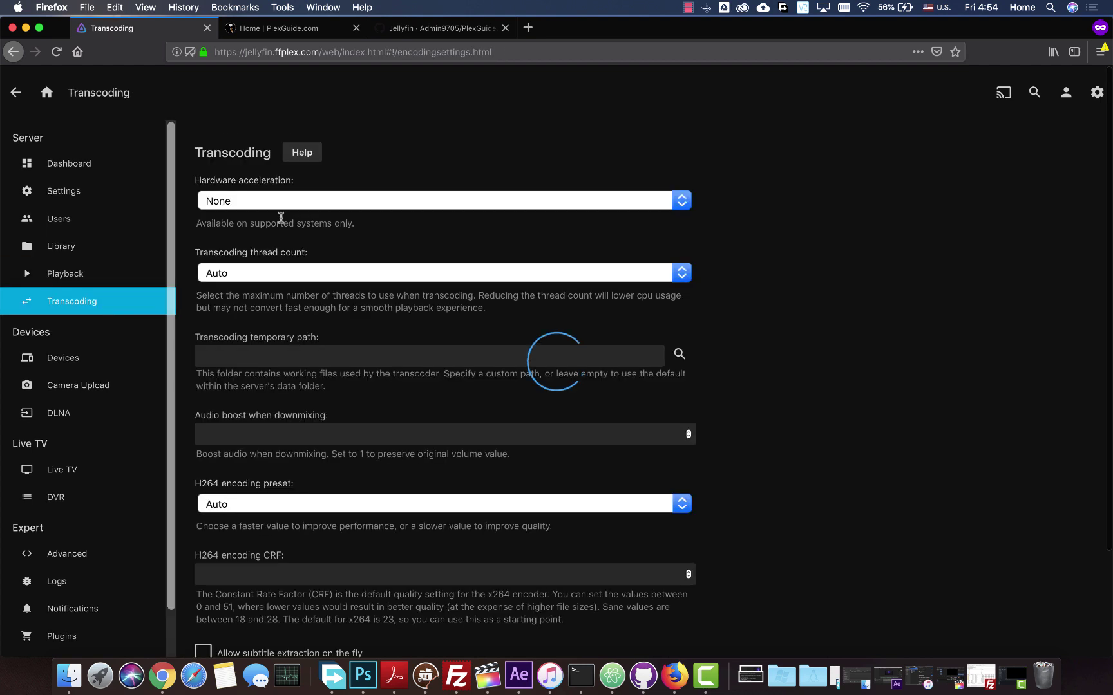
pyautogui.scroll(-5, 281, 222)
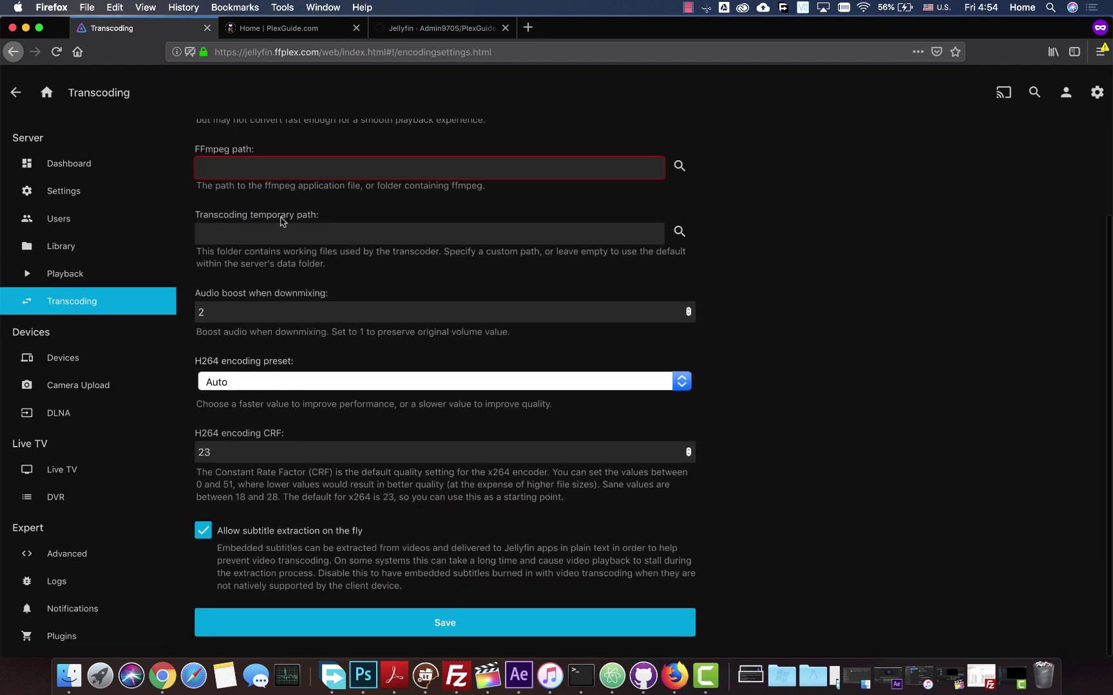
pyautogui.scroll(6, 281, 223)
pyautogui.click(280, 195)
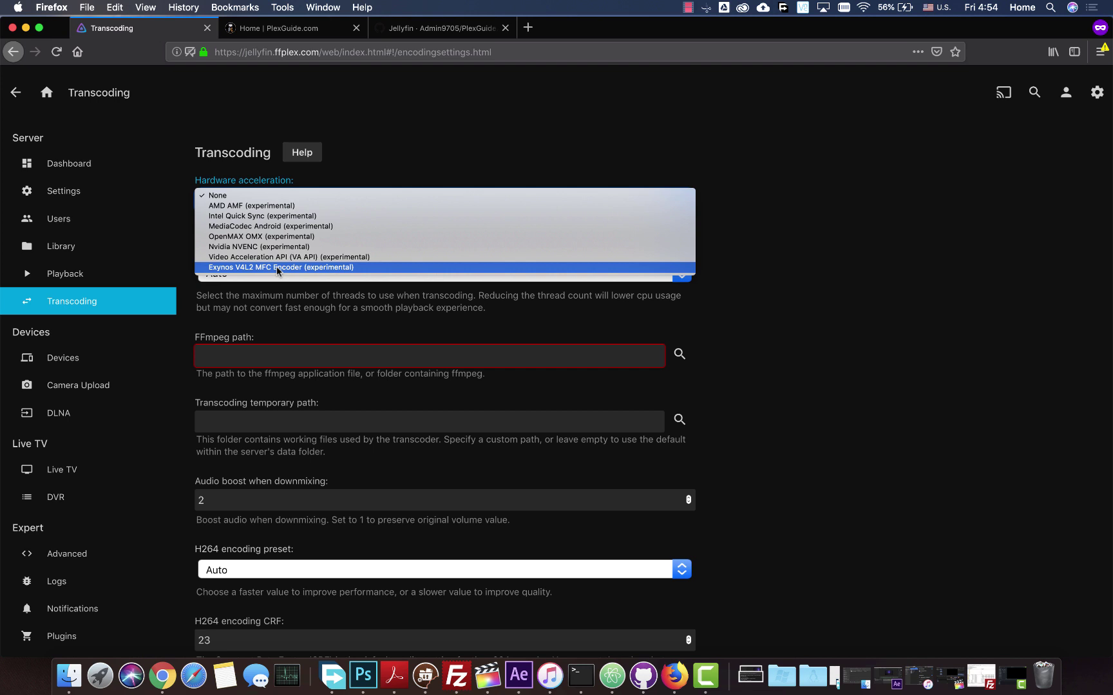
pyautogui.click(280, 198)
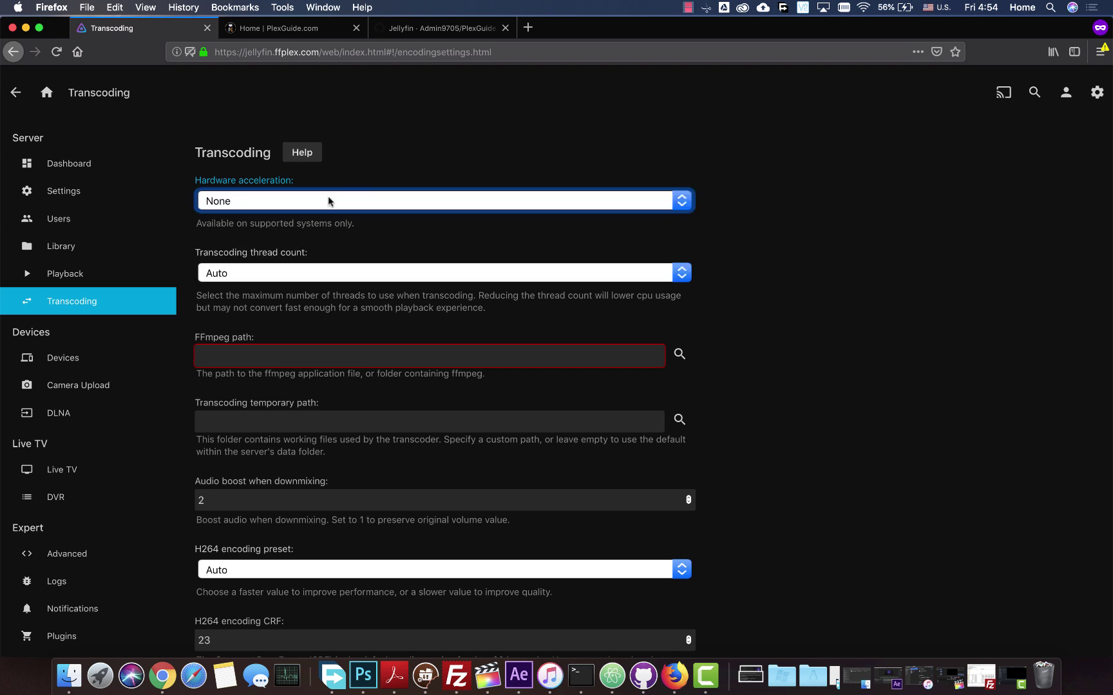
pyautogui.scroll(-5, 329, 202)
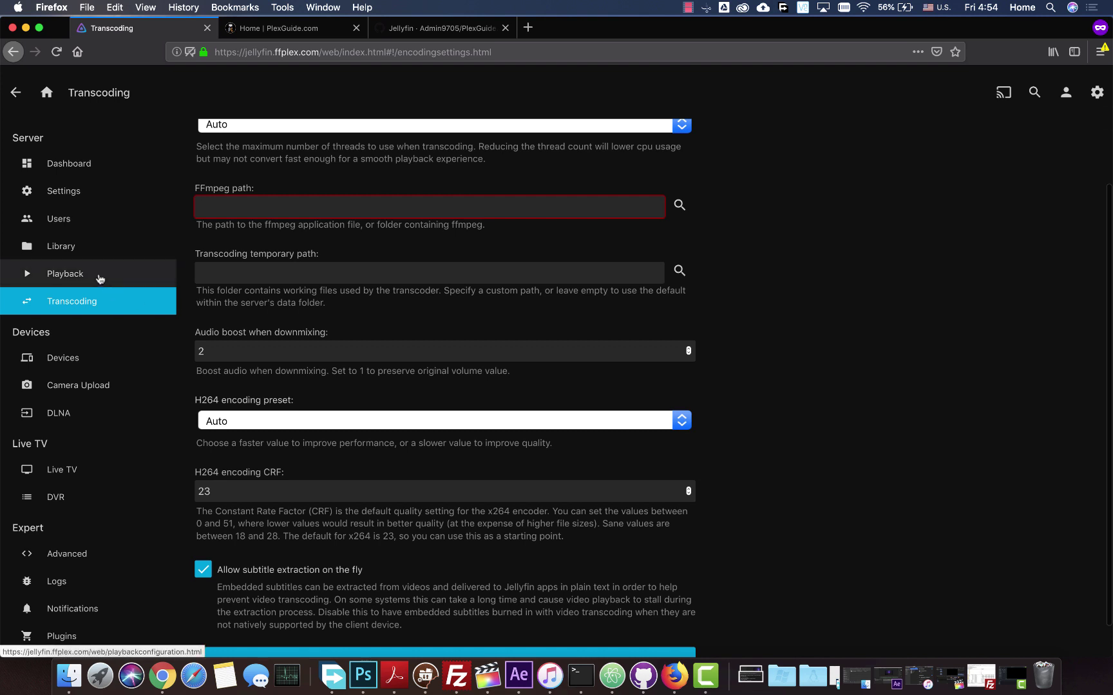
# Return to the Playback resume settings: minimum 5%, maximum 90%, minimum duration 300 seconds
pyautogui.click(99, 273)
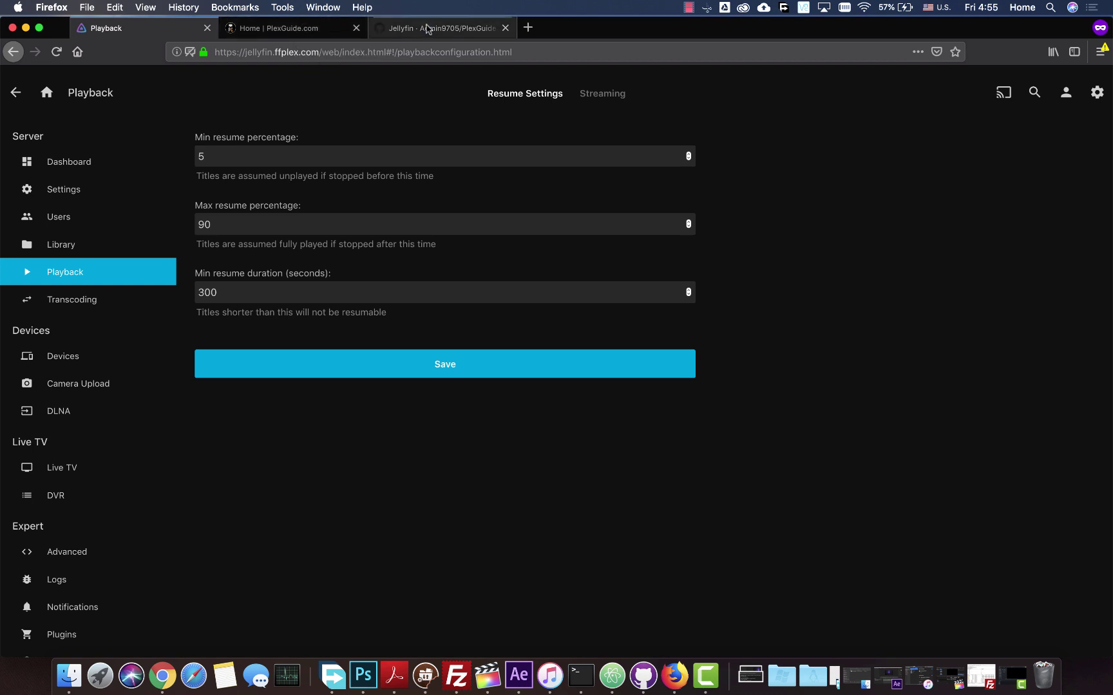
pyautogui.click(689, 7)
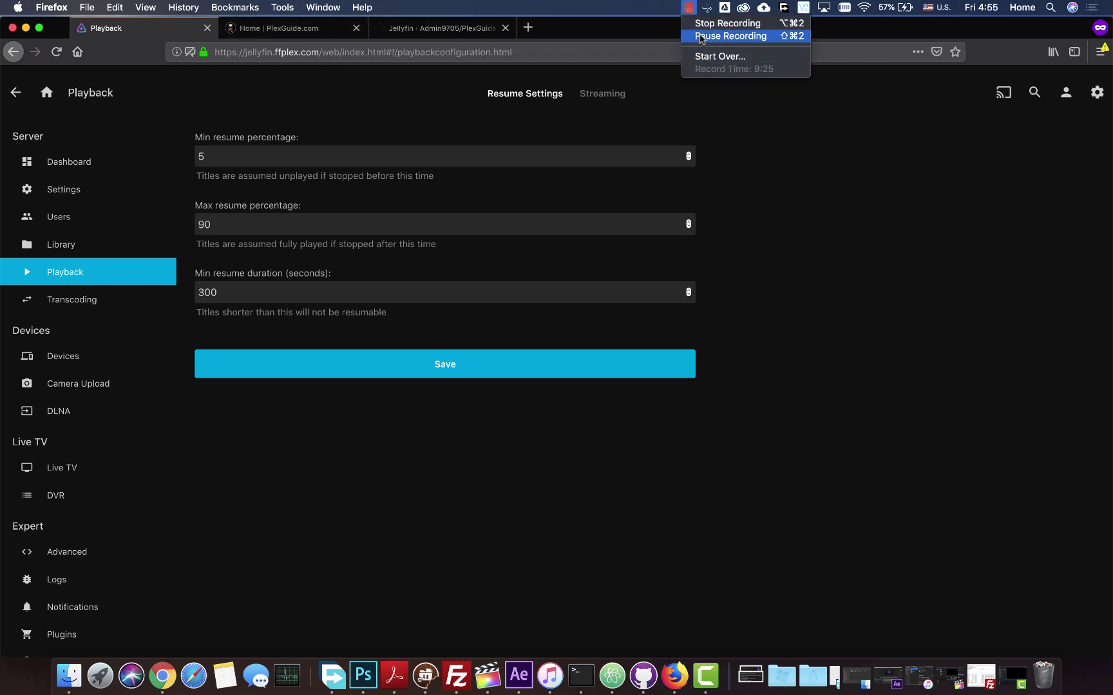